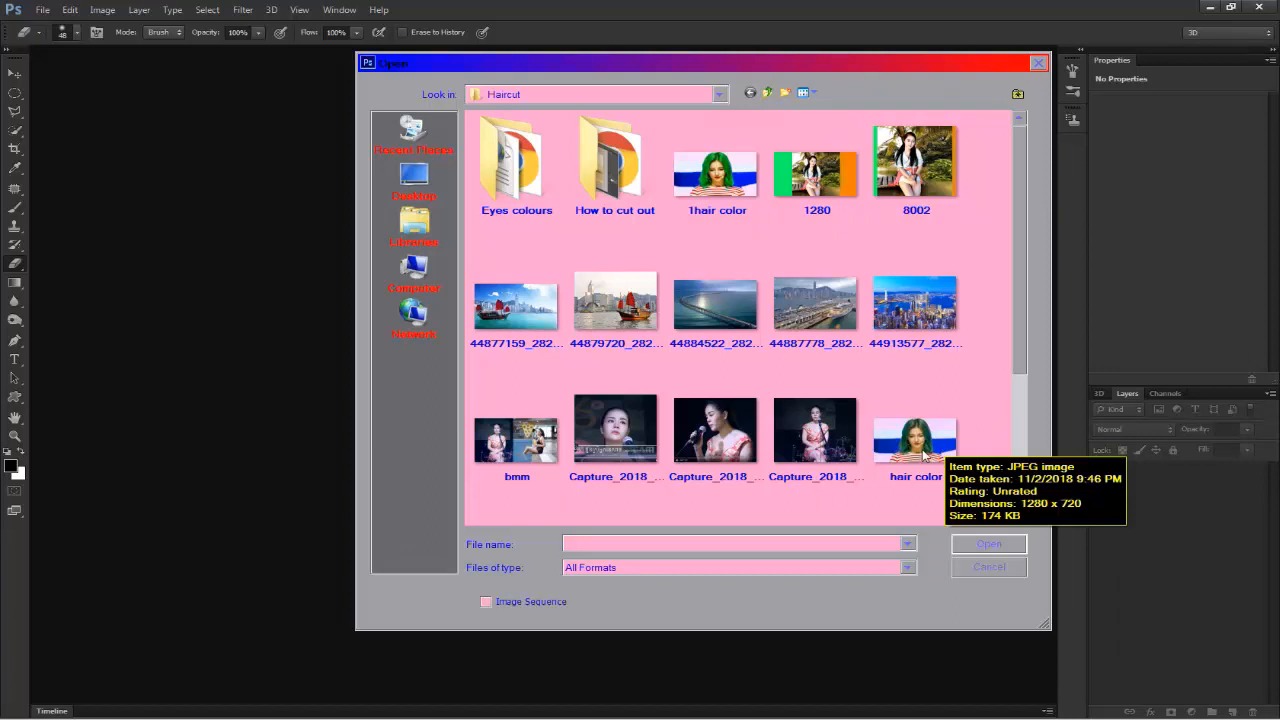
Open the "hair color" image and convert its locked background into a regular layer with default settings
left_click(990, 546)
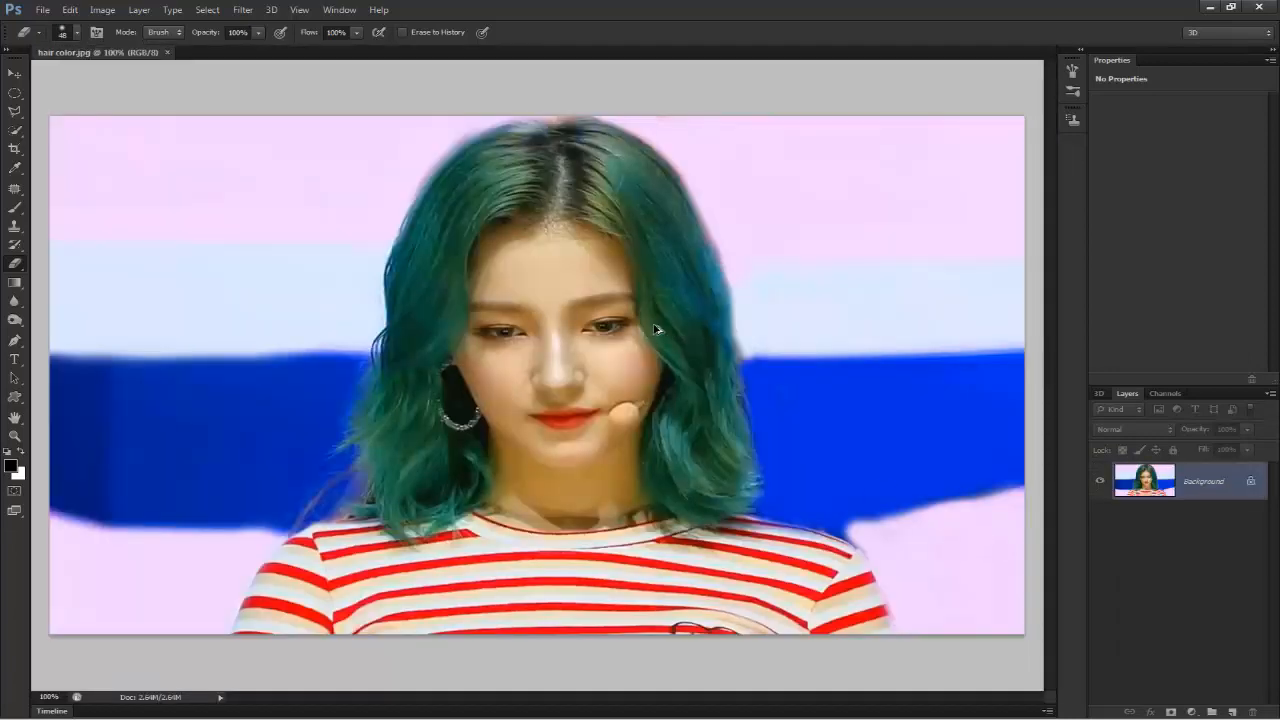
scroll(655, 328, "up", 1)
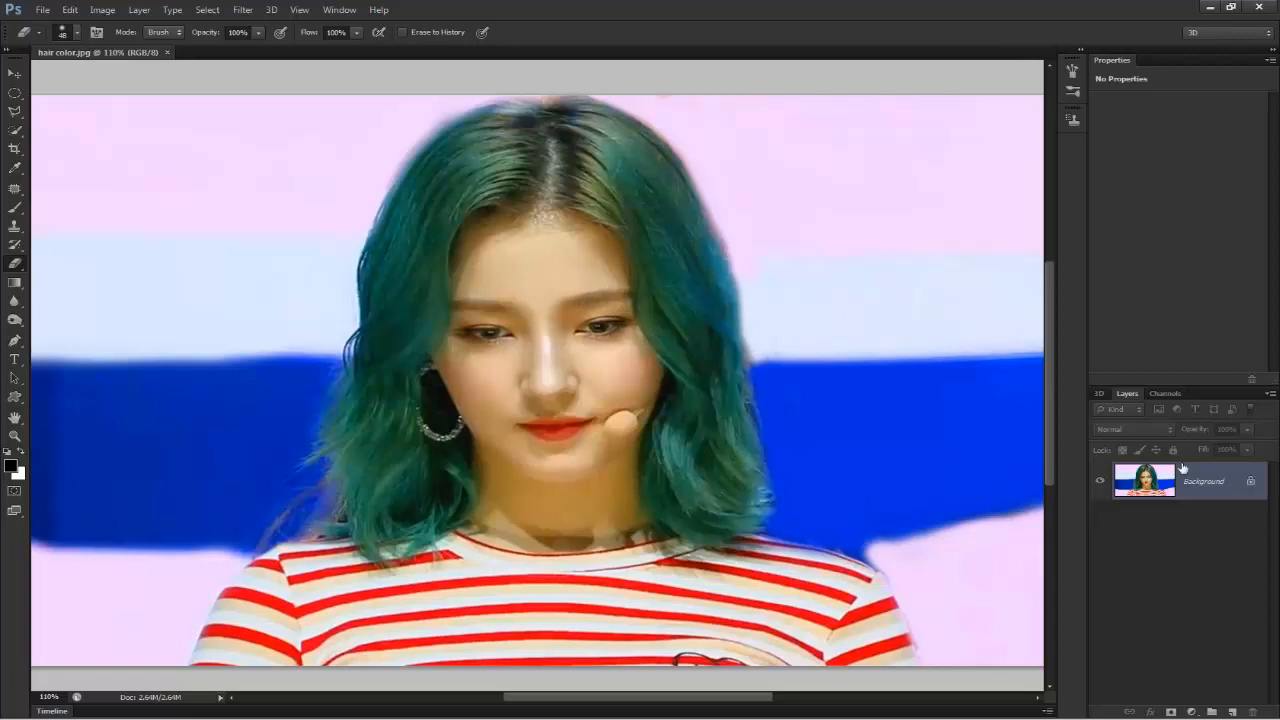
double_click(1253, 485)
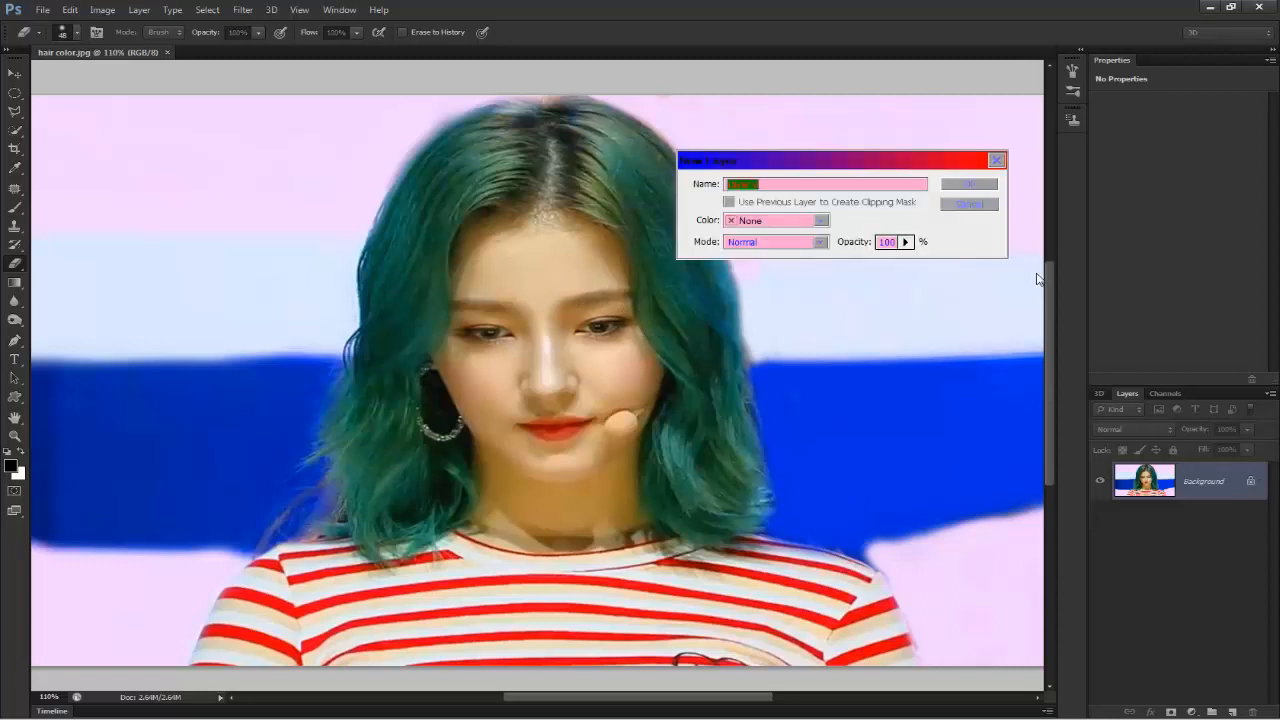
left_click(976, 184)
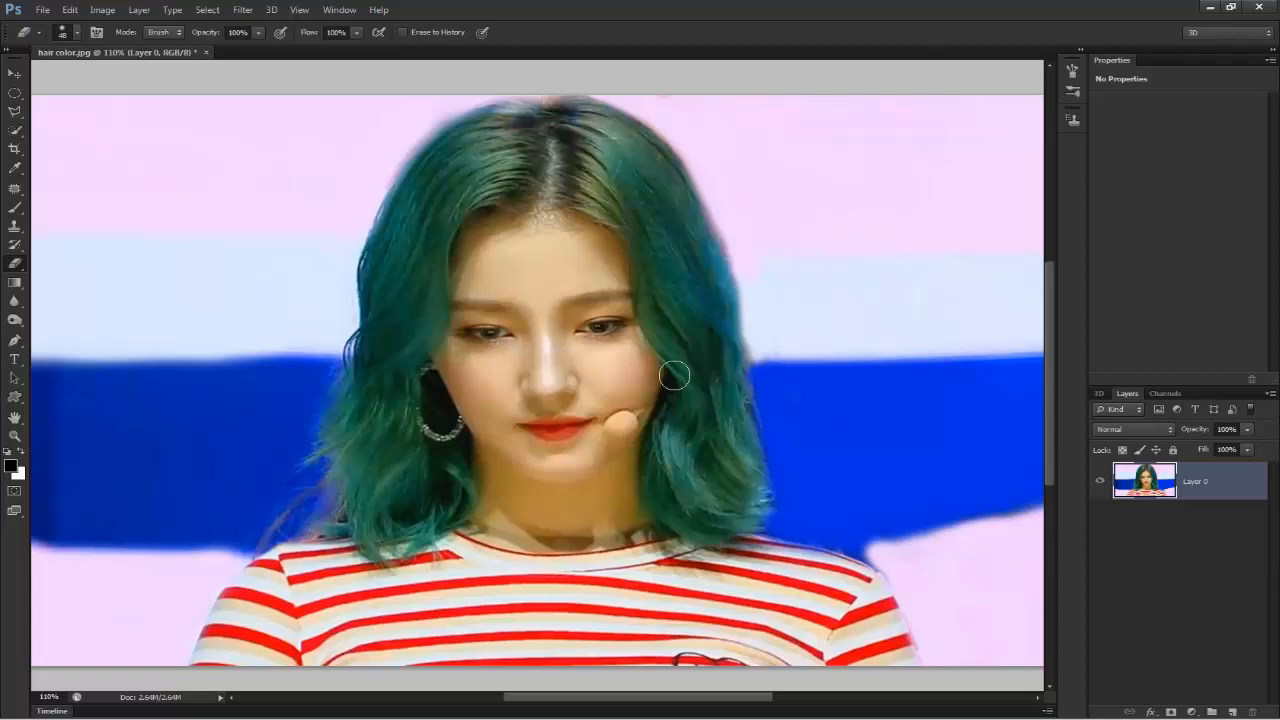
scroll(670, 380, "down", 3)
scroll(666, 380, "up", 2)
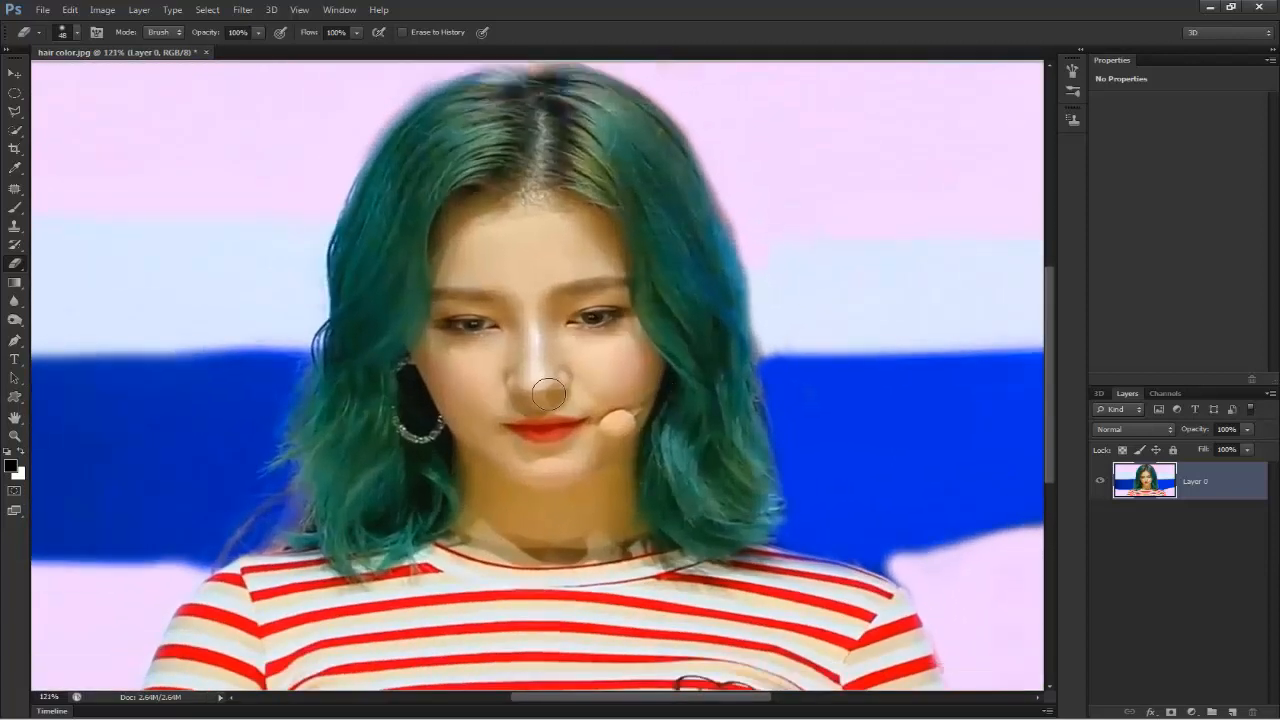
Paint over all of the woman's hair with the Brush in Quick Mask mode and convert the mask to a selection
left_click(15, 209)
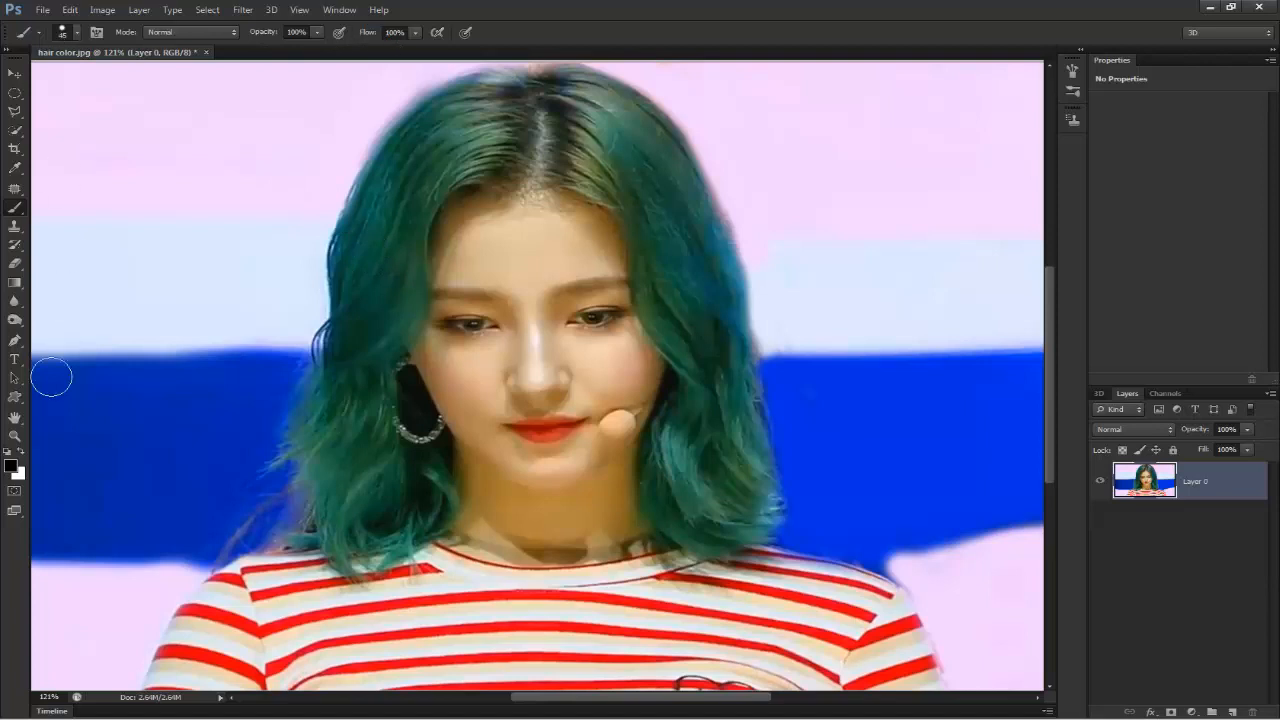
left_click(15, 491)
mouse_move(346, 312)
left_mouse_down()
mouse_move(373, 195)
mouse_move(445, 109)
mouse_move(501, 90)
mouse_move(599, 92)
mouse_move(665, 136)
mouse_move(710, 222)
mouse_move(761, 470)
mouse_move(754, 537)
mouse_move(698, 537)
mouse_move(661, 500)
mouse_move(686, 373)
mouse_move(654, 306)
mouse_move(642, 232)
mouse_move(590, 176)
mouse_move(510, 170)
mouse_move(463, 172)
mouse_move(435, 199)
mouse_move(395, 345)
mouse_move(392, 402)
mouse_move(434, 510)
mouse_move(429, 449)
mouse_move(437, 514)
mouse_move(370, 564)
mouse_move(340, 545)
mouse_move(325, 495)
mouse_move(354, 525)
mouse_move(392, 445)
mouse_move(390, 504)
mouse_move(372, 357)
mouse_move(331, 480)
mouse_move(346, 366)
mouse_move(334, 325)
mouse_move(288, 522)
mouse_move(260, 530)
mouse_move(337, 423)
mouse_move(437, 137)
mouse_move(523, 129)
mouse_move(400, 206)
mouse_move(354, 300)
mouse_move(371, 189)
mouse_move(440, 100)
mouse_move(505, 82)
mouse_move(540, 128)
mouse_move(522, 112)
mouse_move(661, 188)
mouse_move(652, 172)
mouse_move(568, 138)
mouse_move(629, 143)
mouse_move(677, 271)
mouse_move(698, 381)
mouse_move(683, 231)
mouse_move(720, 380)
mouse_move(723, 508)
mouse_move(735, 397)
mouse_move(720, 524)
mouse_move(677, 517)
mouse_move(725, 432)
mouse_move(766, 437)
mouse_move(769, 540)
left_mouse_up()
mouse_move(339, 476)
left_mouse_down()
mouse_move(328, 545)
mouse_move(312, 534)
mouse_move(394, 569)
mouse_move(427, 531)
left_mouse_up()
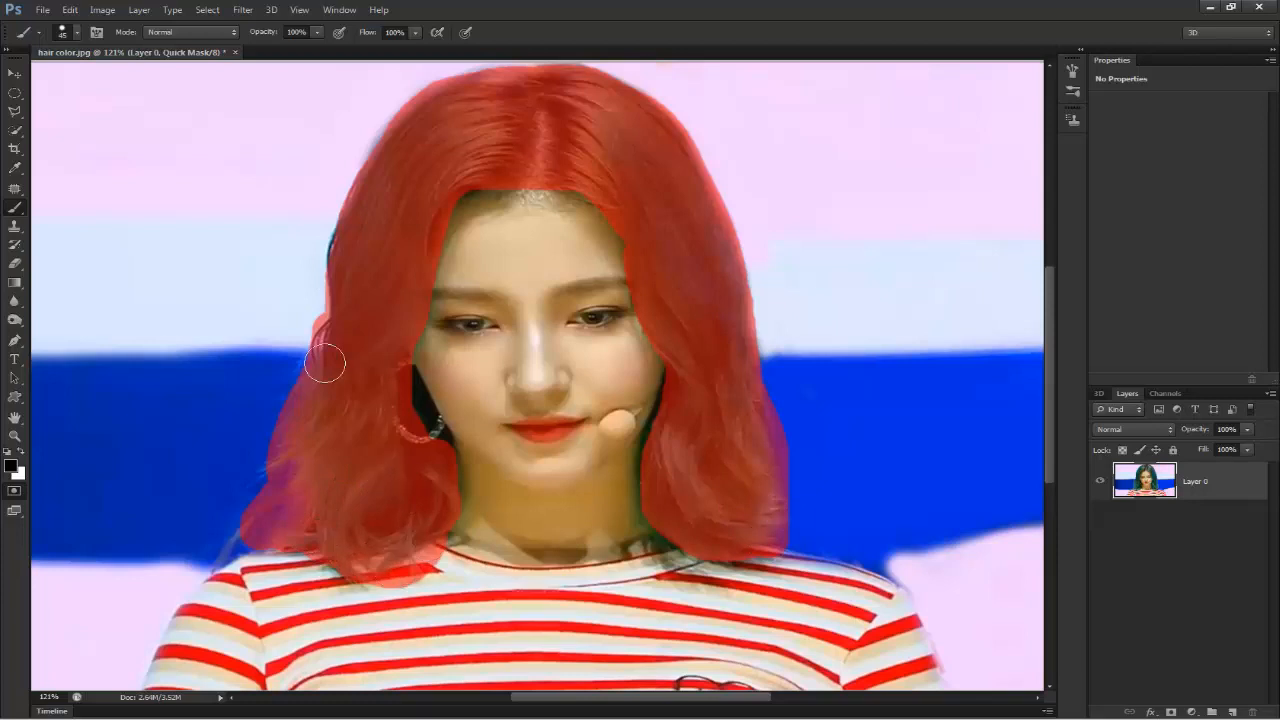
left_click(13, 492)
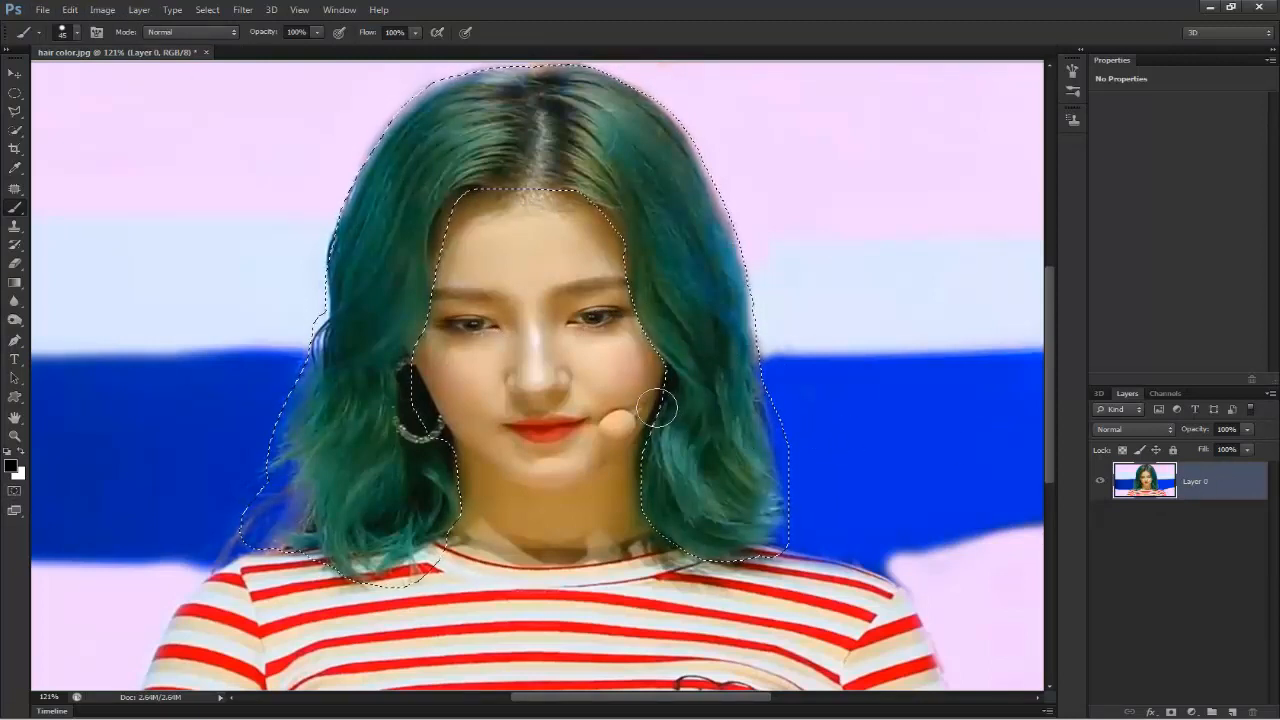
Add a Solid Color fill layer over the selected hair in Soft Light mode with the red ff0000
left_click(139, 12)
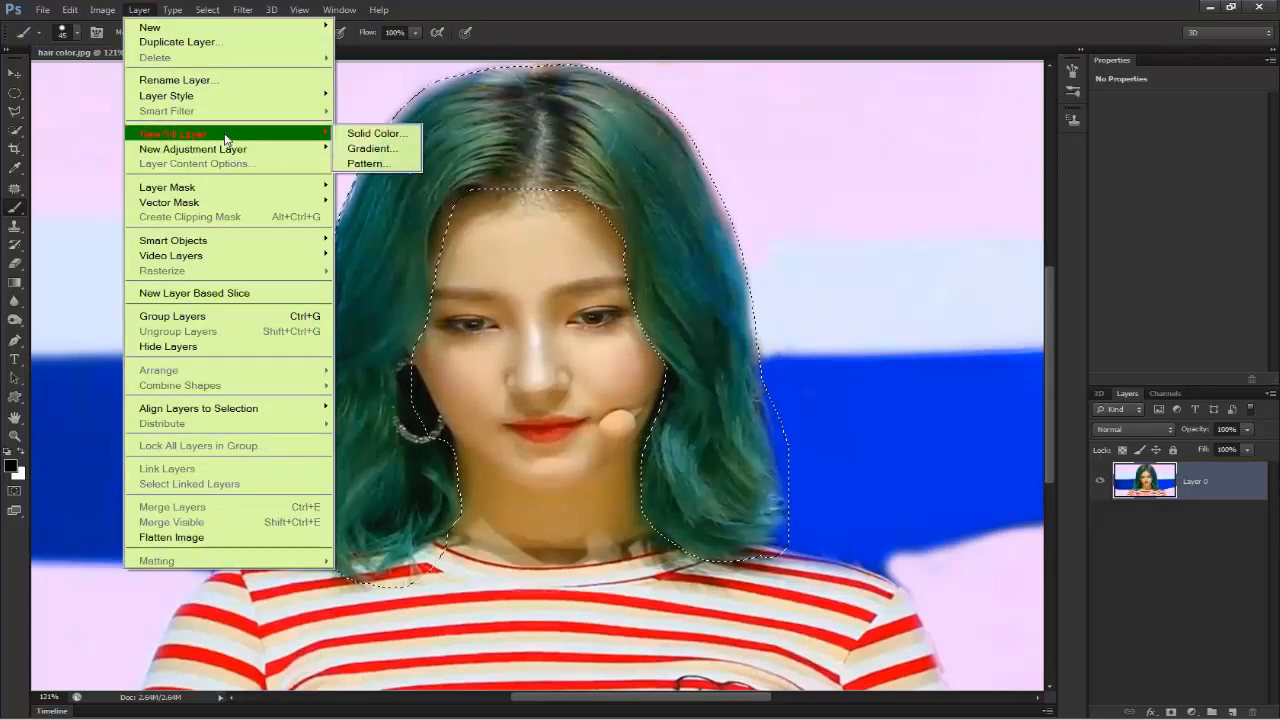
left_click(376, 141)
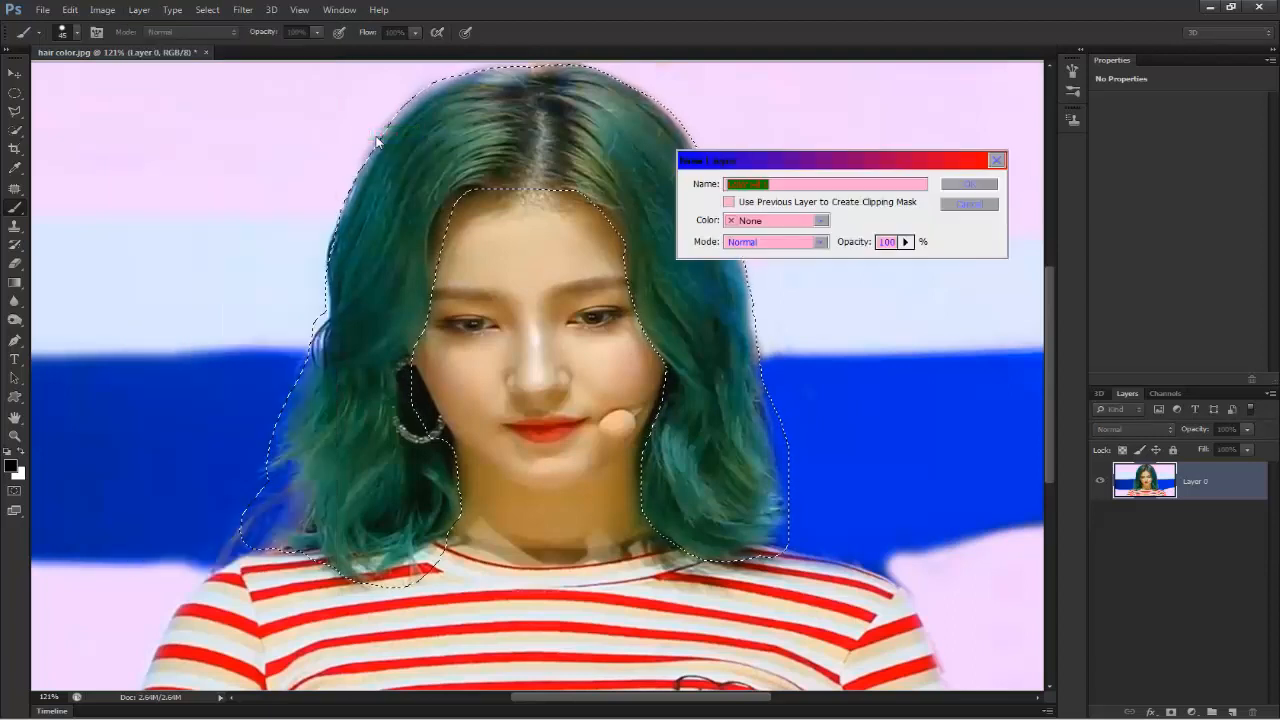
left_click(806, 242)
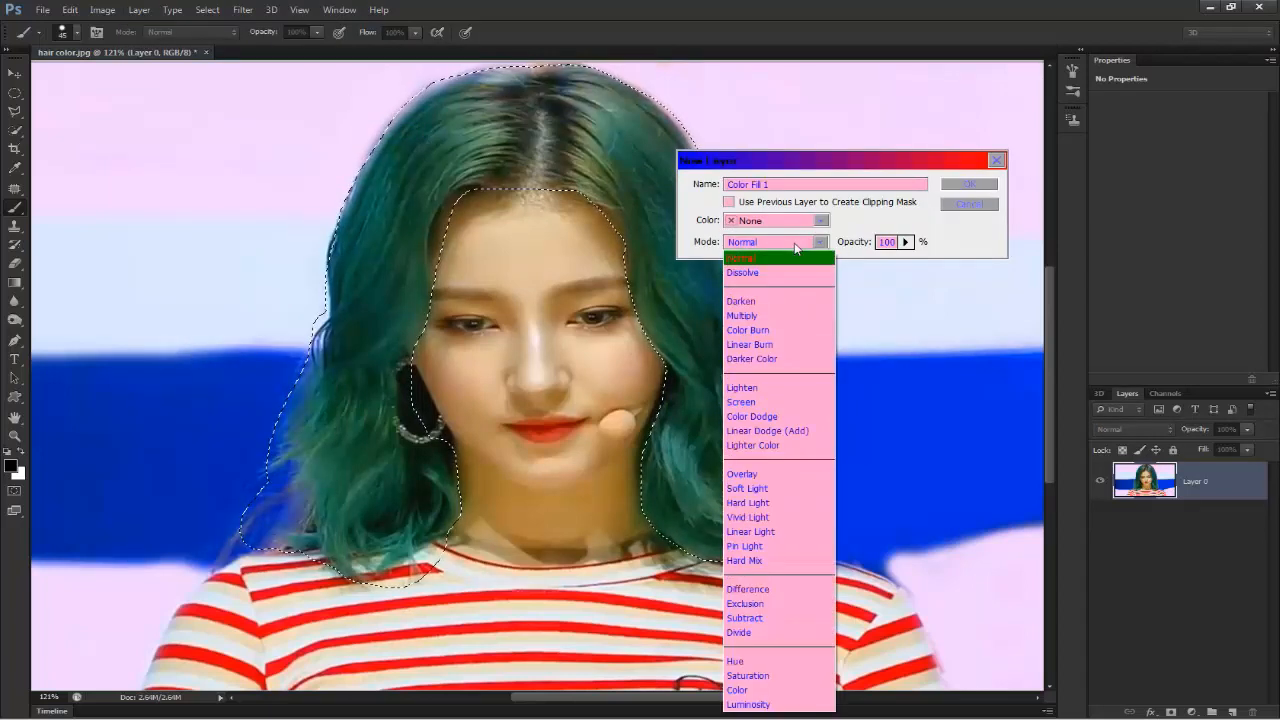
left_click(775, 489)
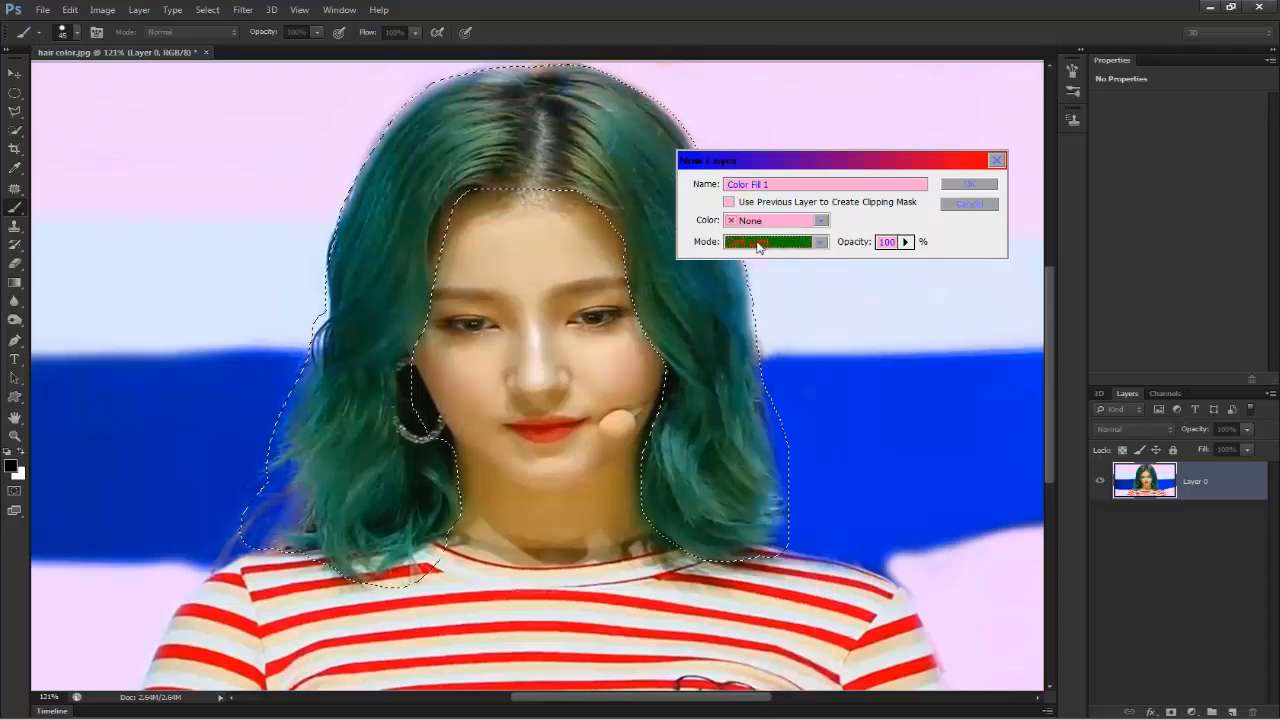
left_click(969, 184)
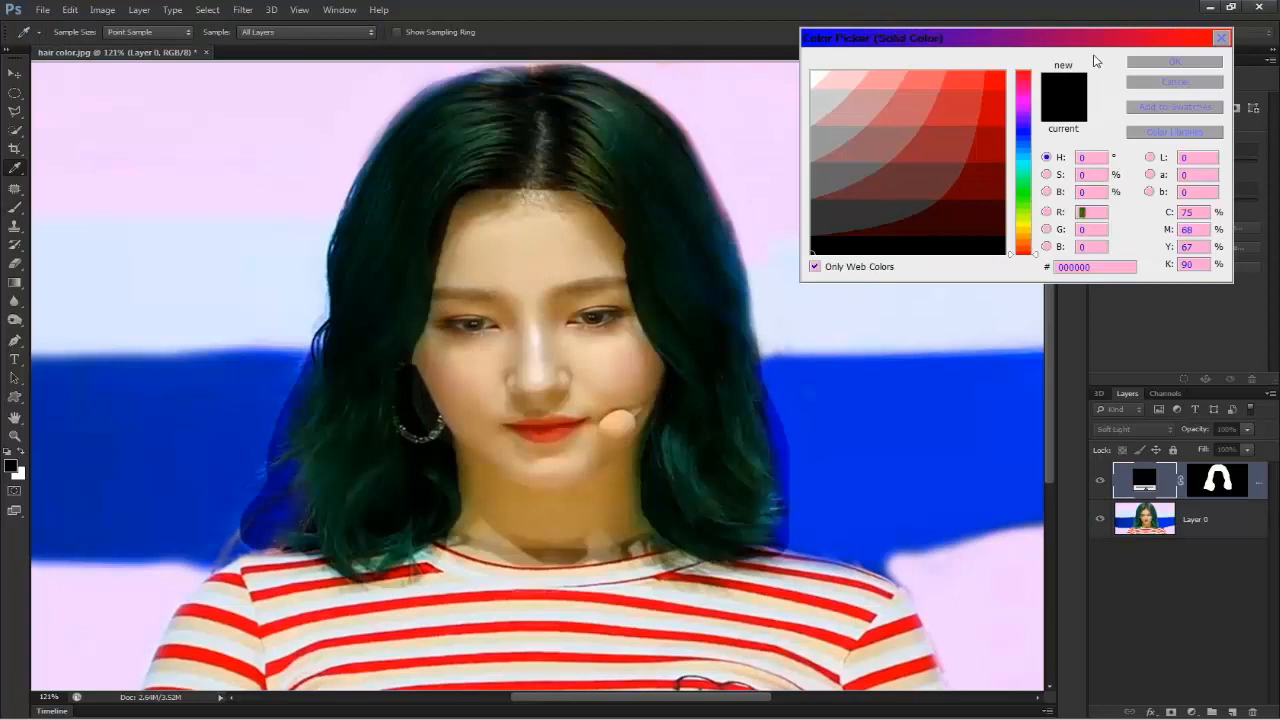
left_click_drag(1088, 38, 1072, 180)
left_click(1031, 214)
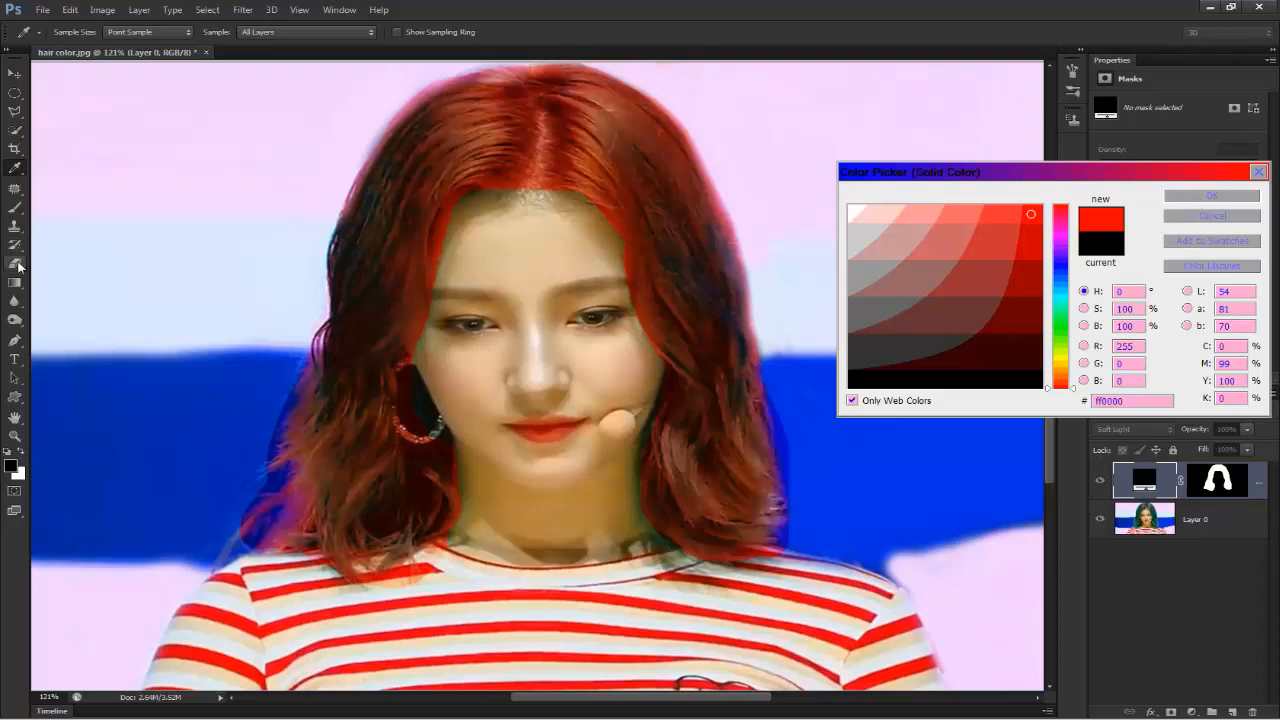
left_click(1238, 197)
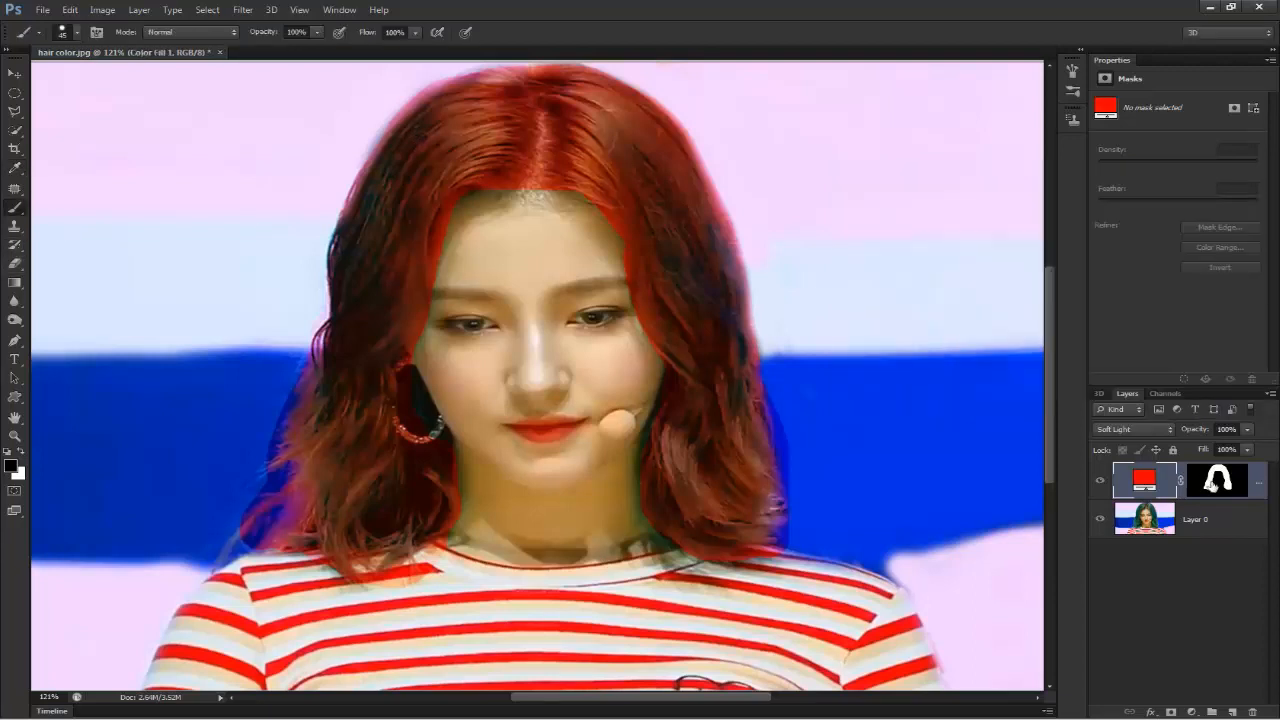
Erase the red spill from the fill layer's mask along the face and around the outer edges of the hair
left_click(1220, 489)
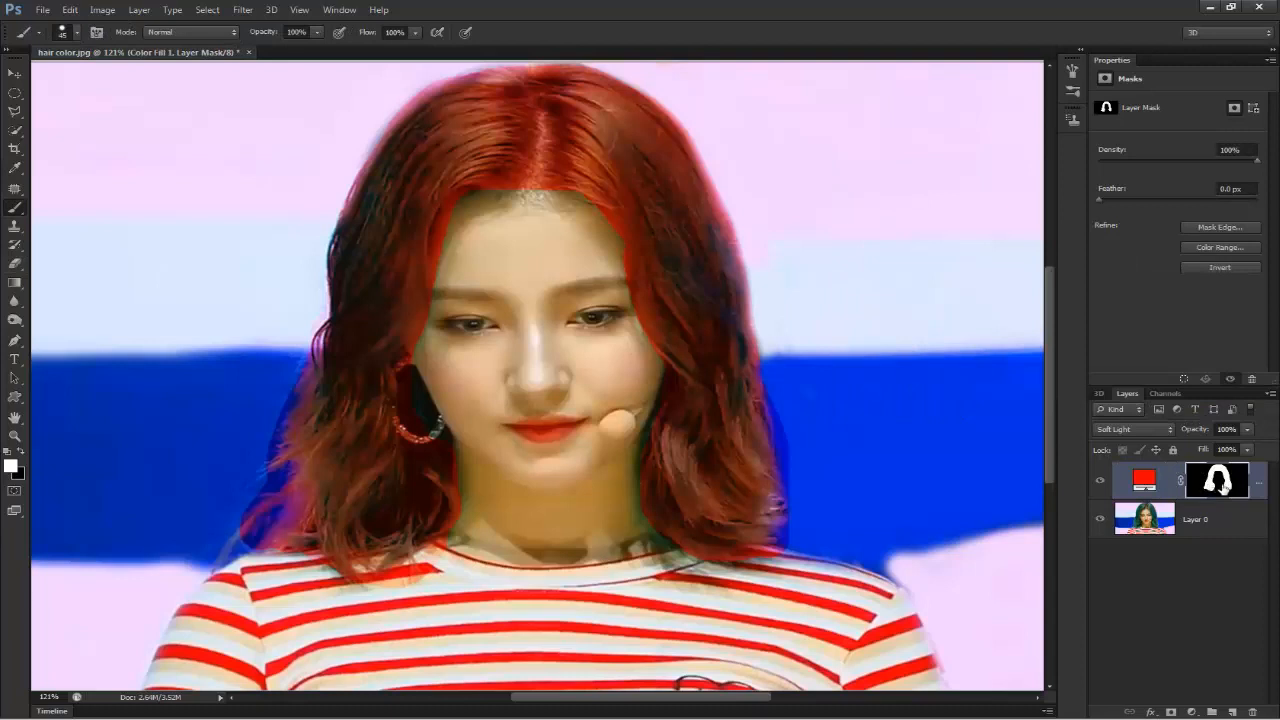
left_click(15, 263)
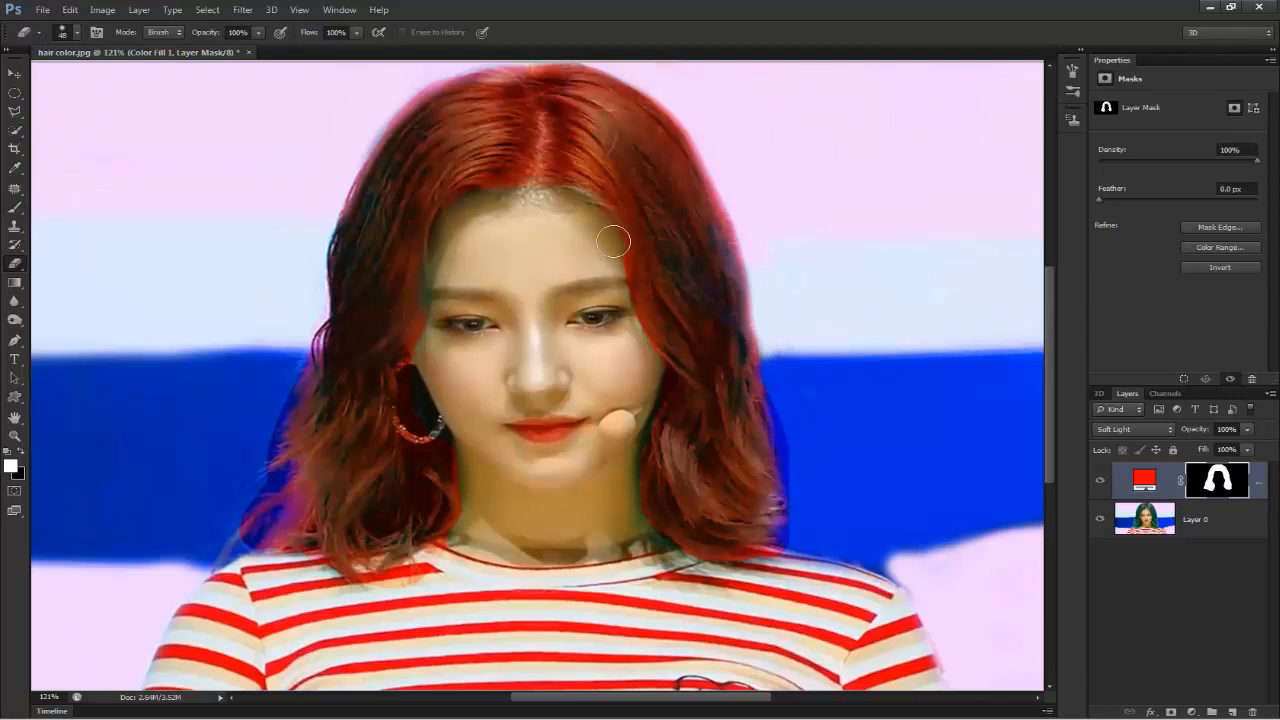
mouse_move(622, 310)
left_mouse_down()
mouse_move(659, 367)
mouse_move(633, 410)
left_mouse_up()
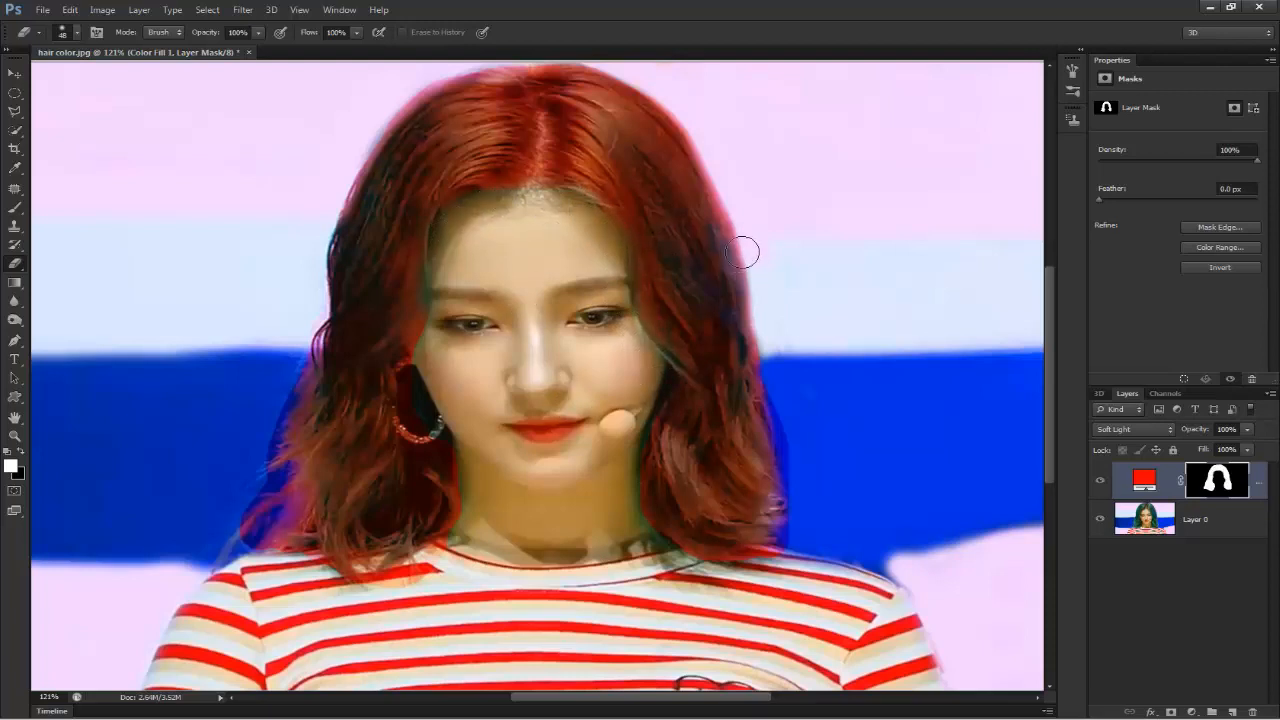
mouse_move(741, 217)
left_mouse_down()
mouse_move(777, 341)
mouse_move(767, 320)
mouse_move(761, 278)
mouse_move(793, 357)
mouse_move(800, 451)
left_mouse_up()
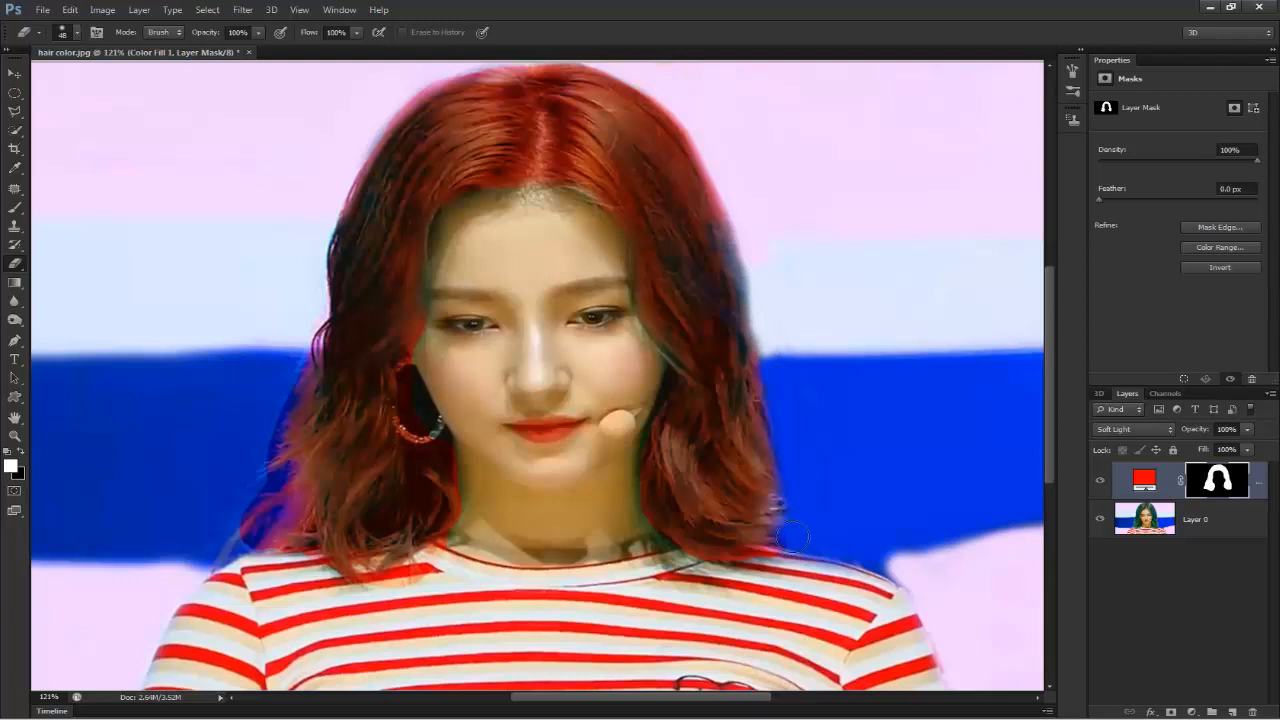
mouse_move(303, 320)
left_mouse_down()
mouse_move(302, 369)
mouse_move(258, 457)
mouse_move(272, 478)
mouse_move(236, 510)
mouse_move(241, 545)
mouse_move(257, 543)
mouse_move(265, 456)
left_mouse_up()
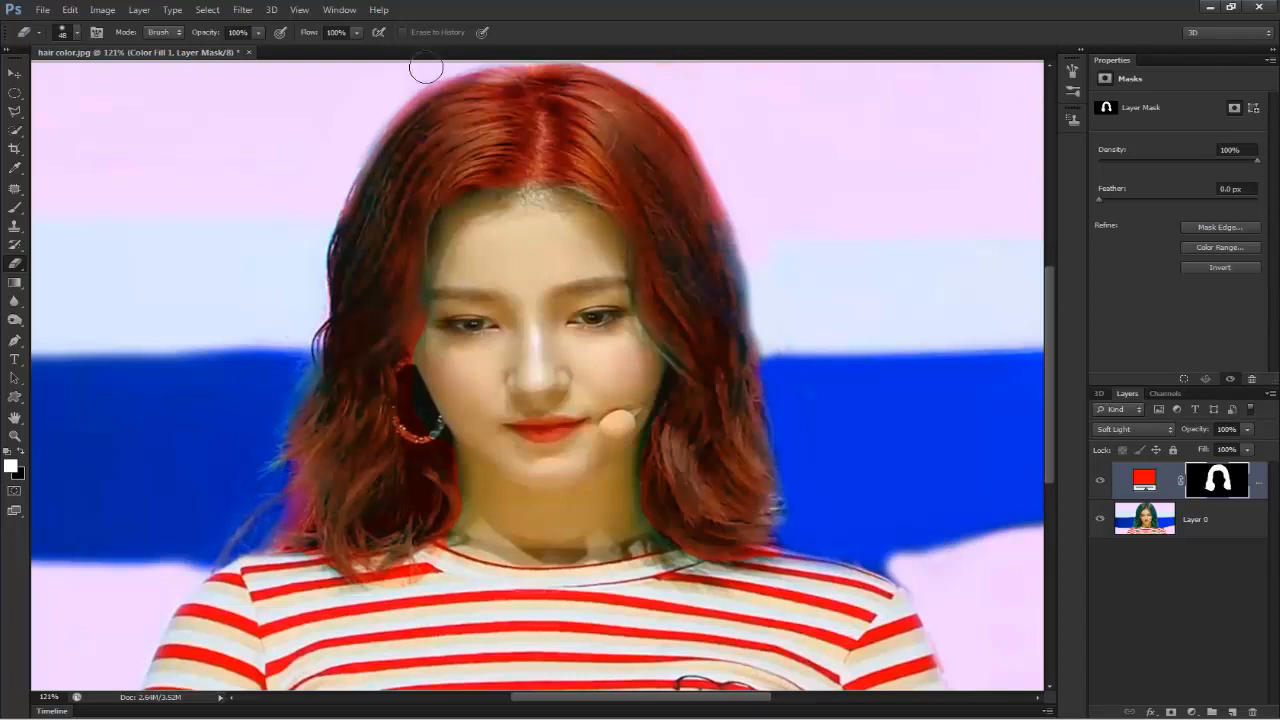
left_click_drag(494, 47, 251, 138)
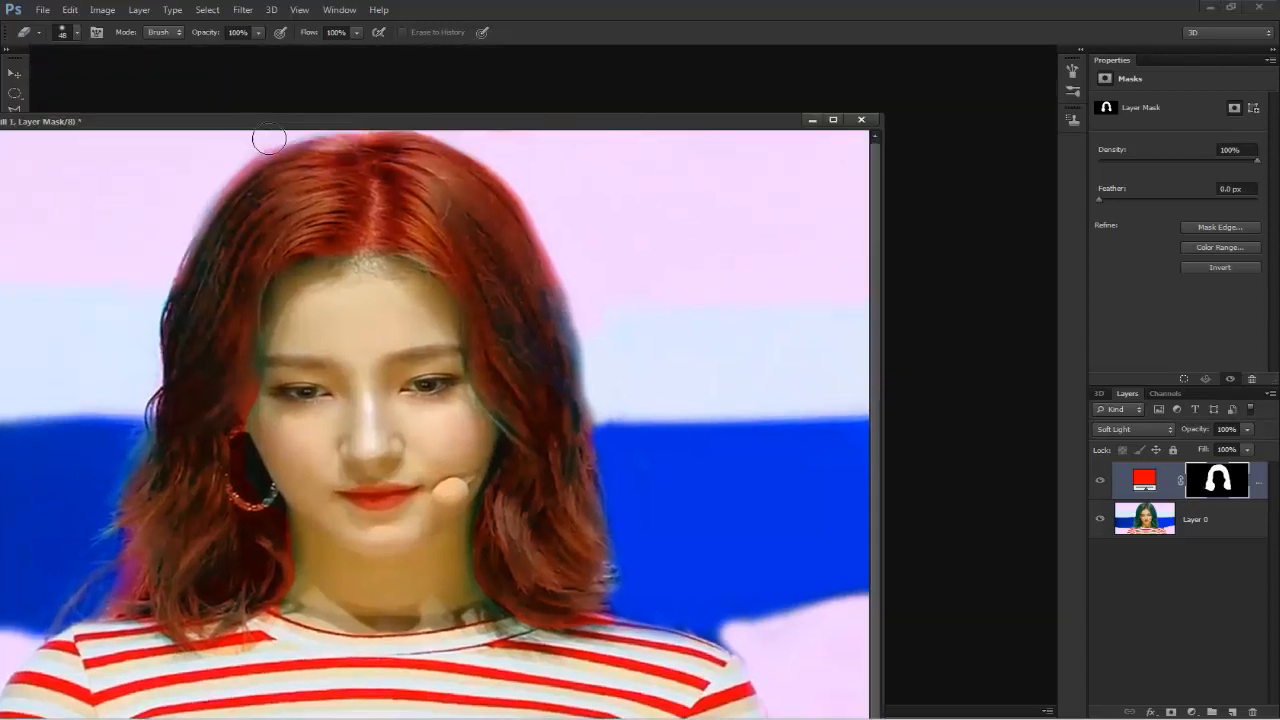
left_click_drag(471, 122, 580, 52)
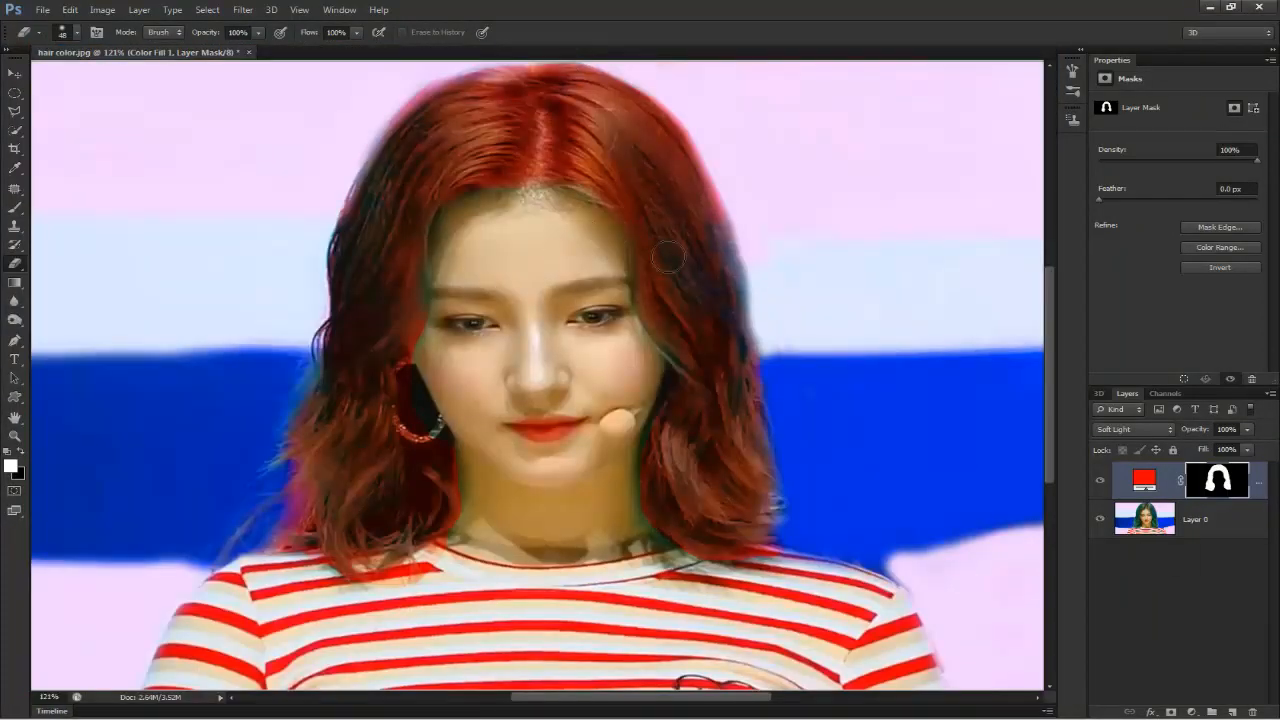
Try green, orange, red, blue and purple hues on the hair's fill layer, and set its colour to lime green 99ff00
left_click(1156, 488)
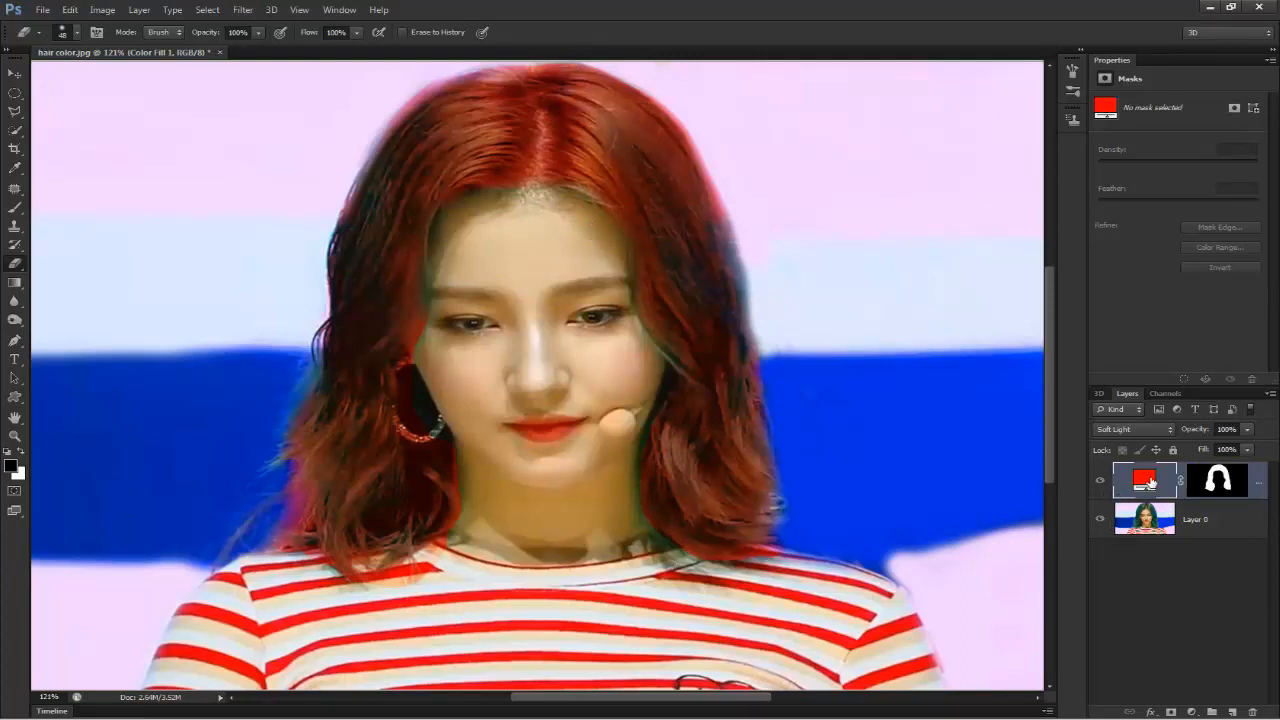
double_click(1152, 482)
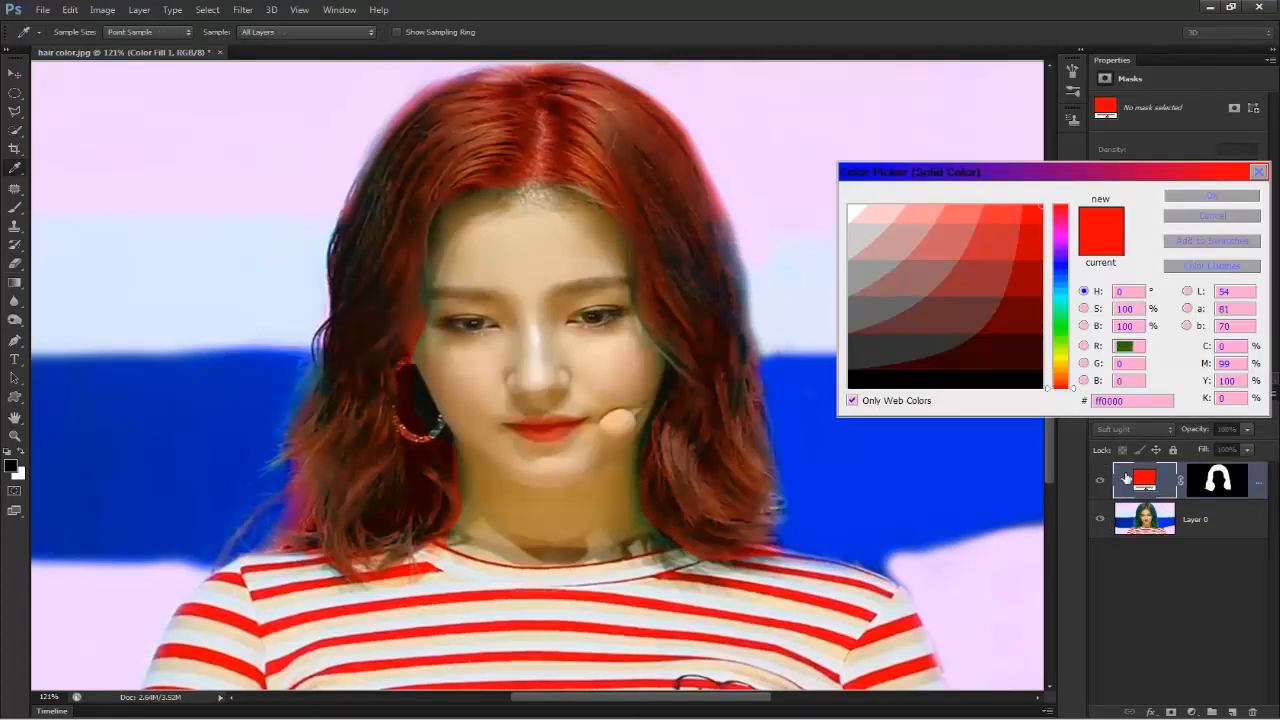
left_click(1056, 320)
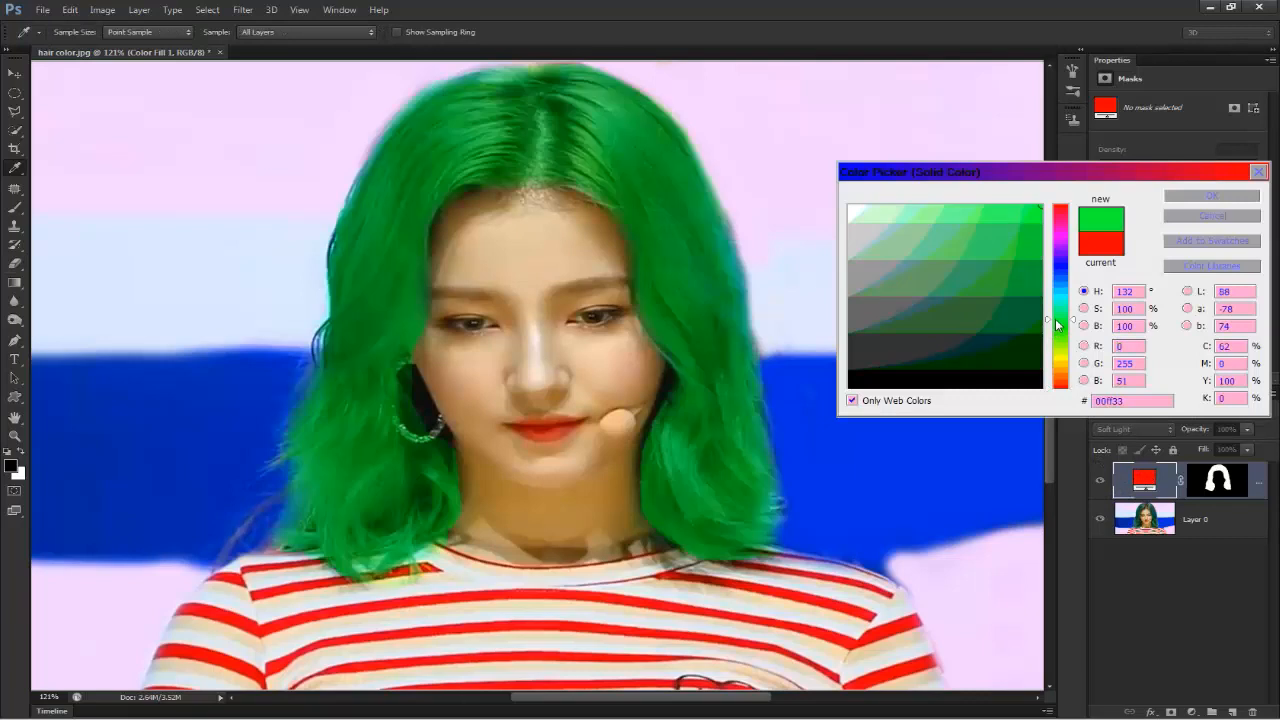
left_click(1064, 332)
left_click(1032, 240)
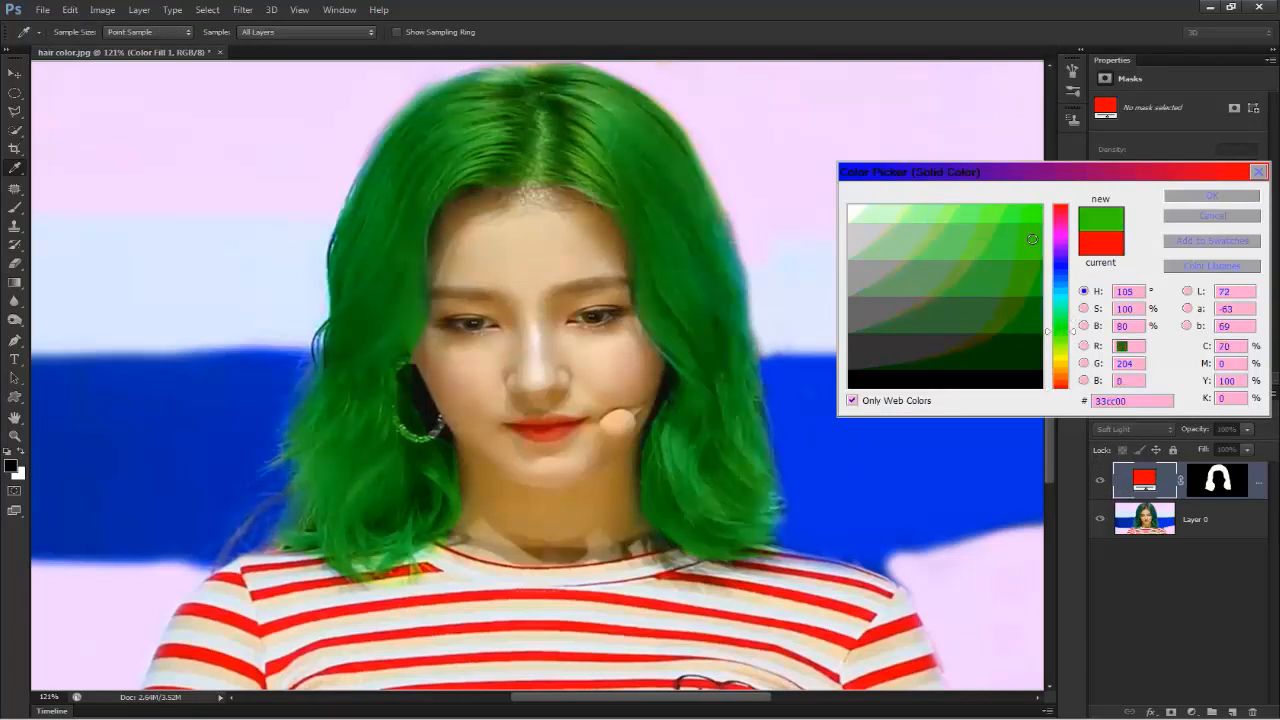
left_click(1033, 213)
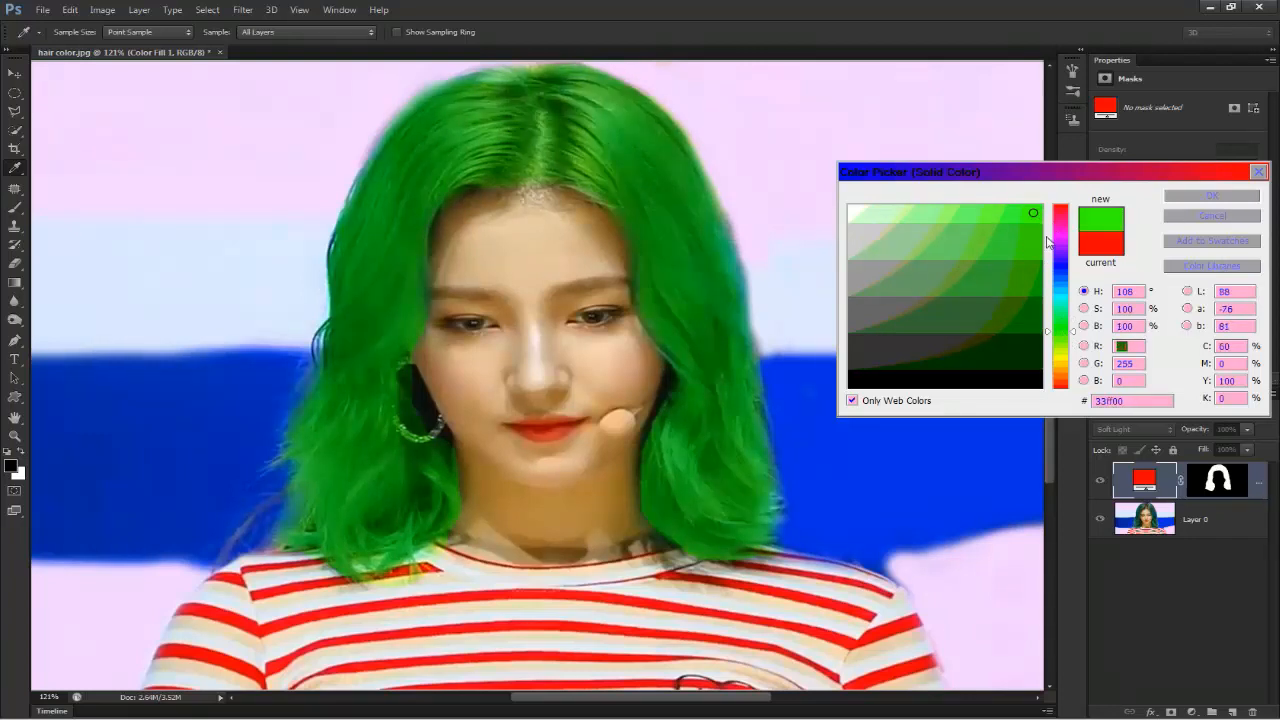
left_click(1065, 377)
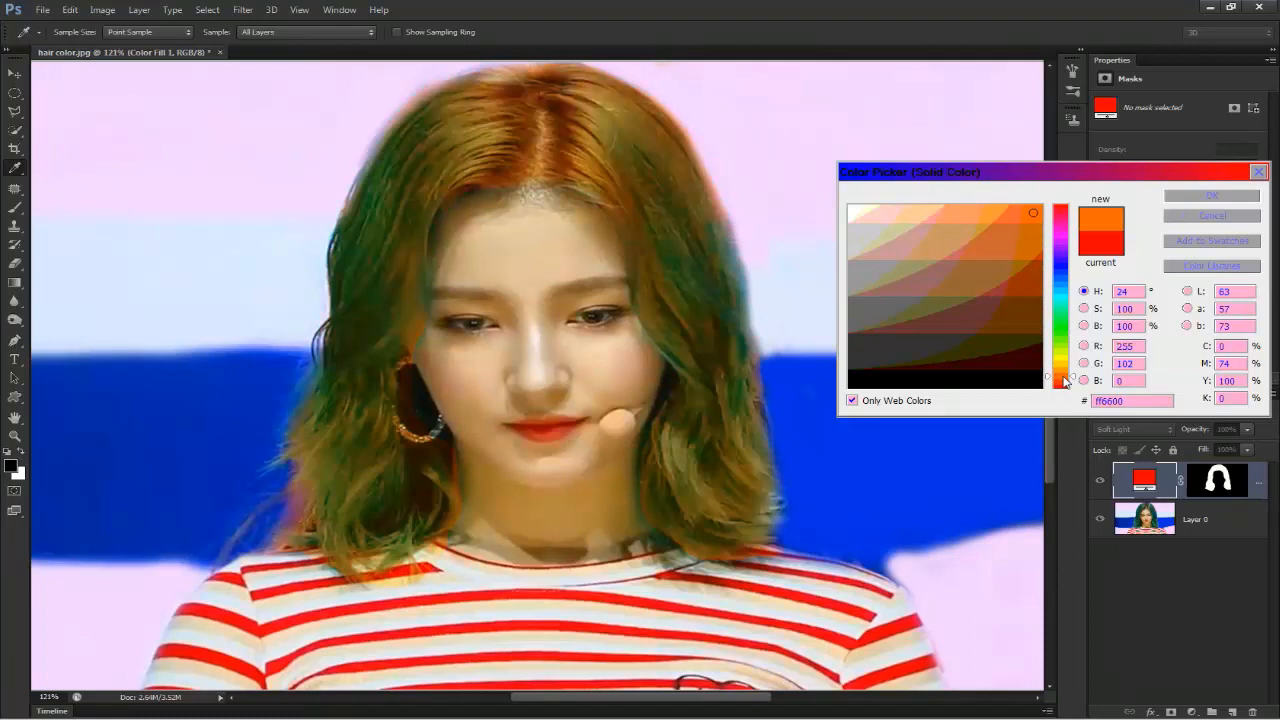
left_click(1066, 388)
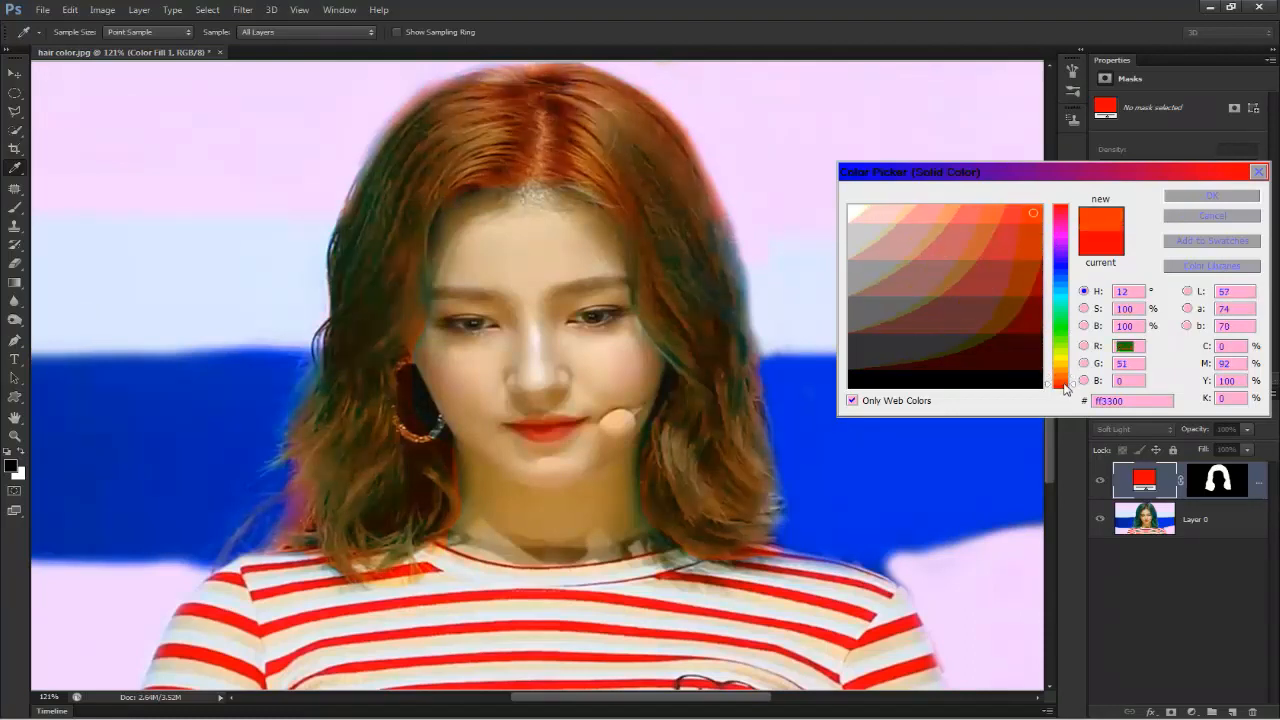
left_click(1067, 395)
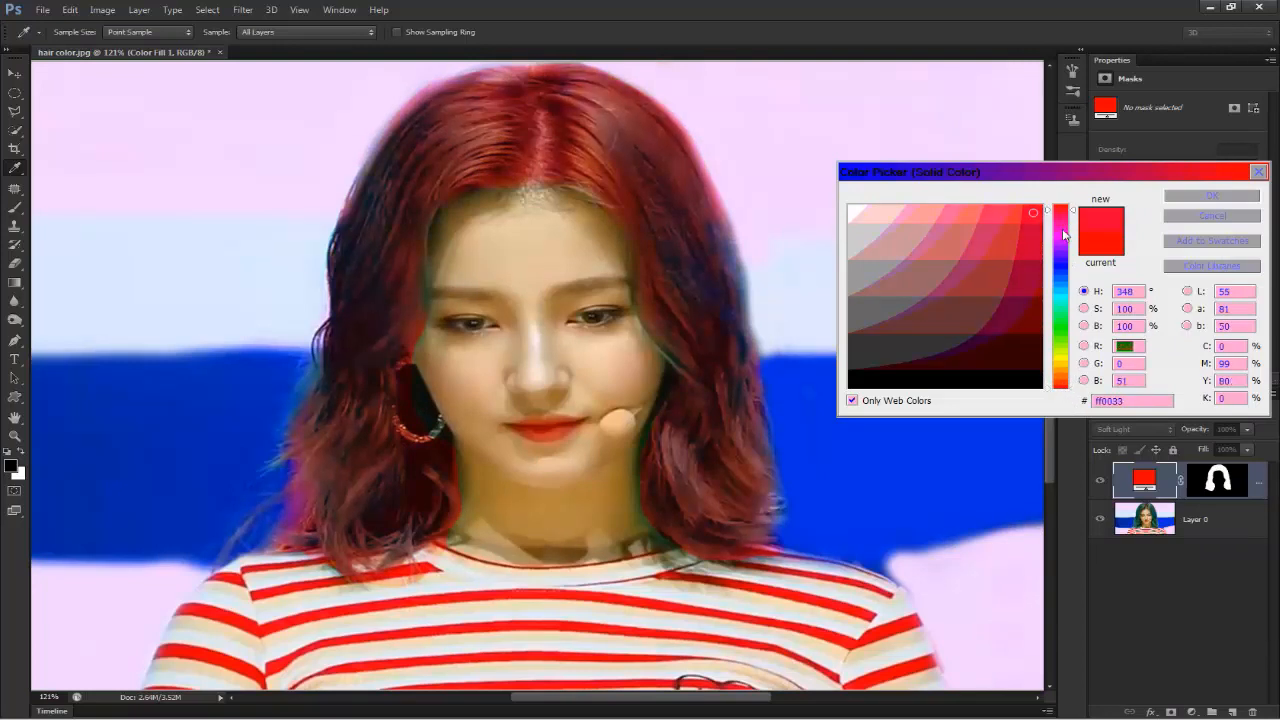
left_click(1063, 340)
left_click(1062, 263)
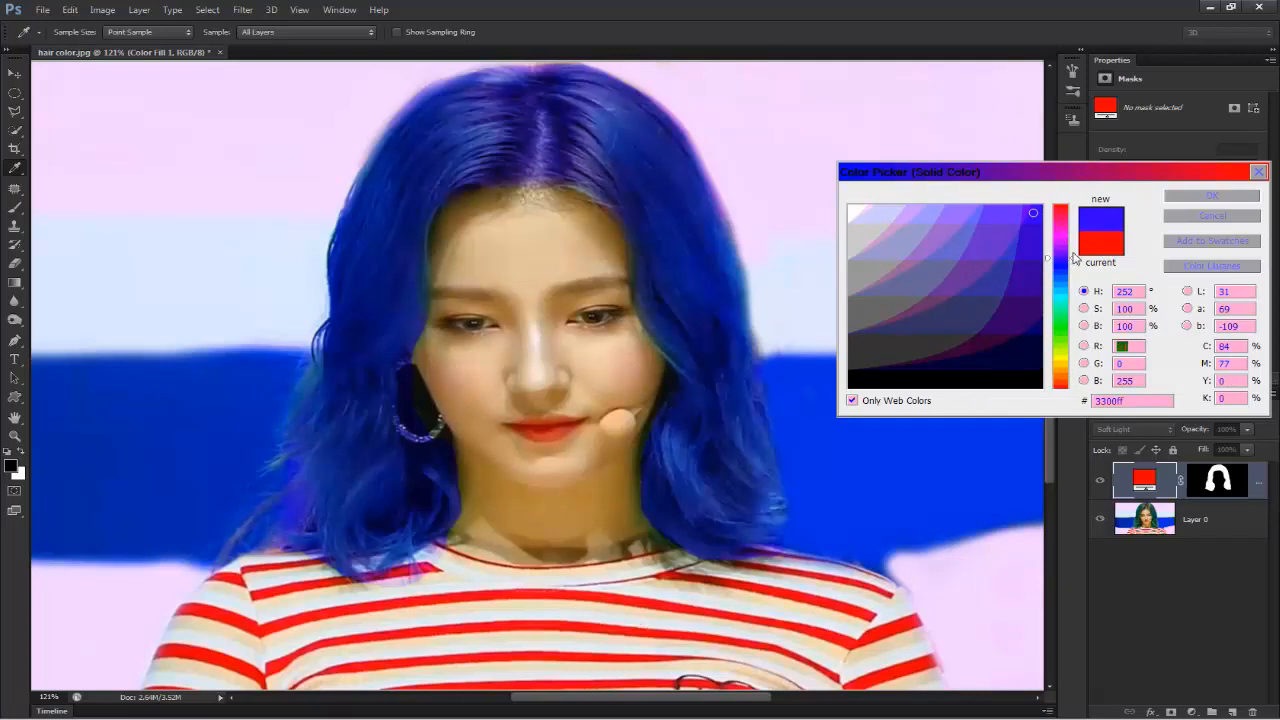
mouse_move(1074, 257)
left_mouse_down()
mouse_move(1074, 213)
mouse_move(1073, 262)
mouse_move(1070, 246)
left_mouse_up()
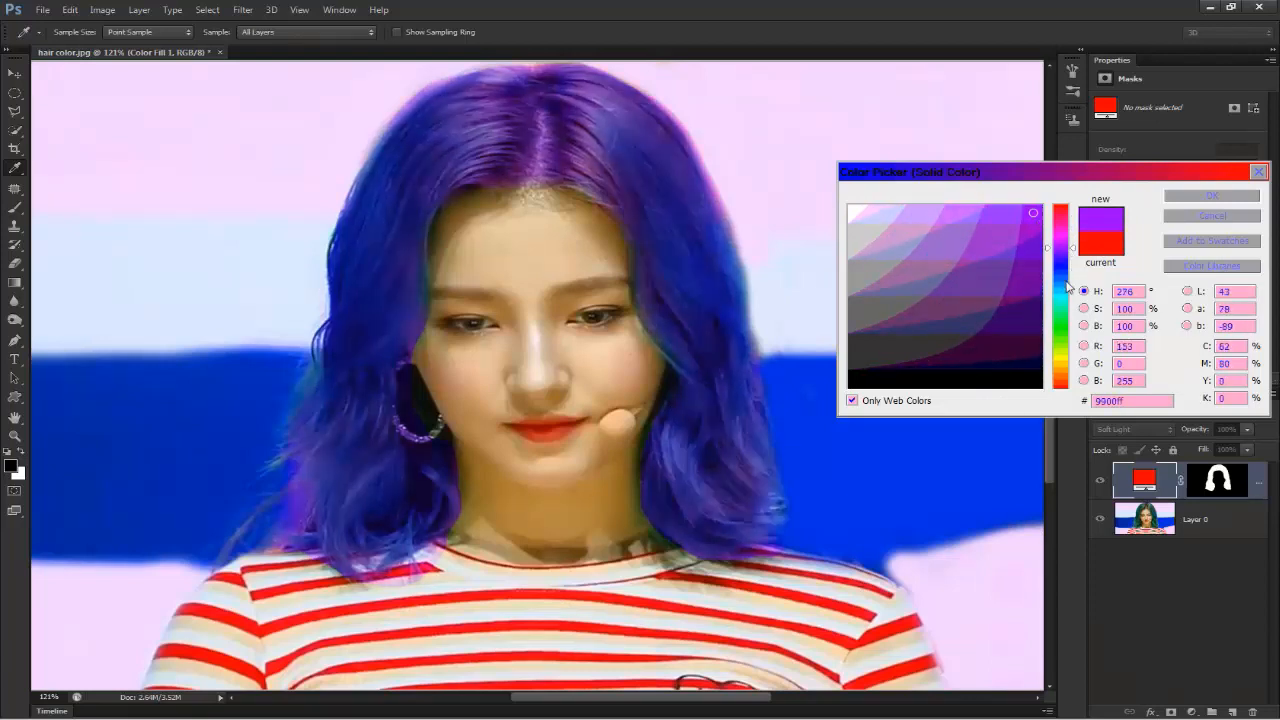
left_click_drag(1066, 235, 1062, 216)
left_click_drag(1064, 316, 1066, 355)
left_click_drag(1066, 363, 1066, 349)
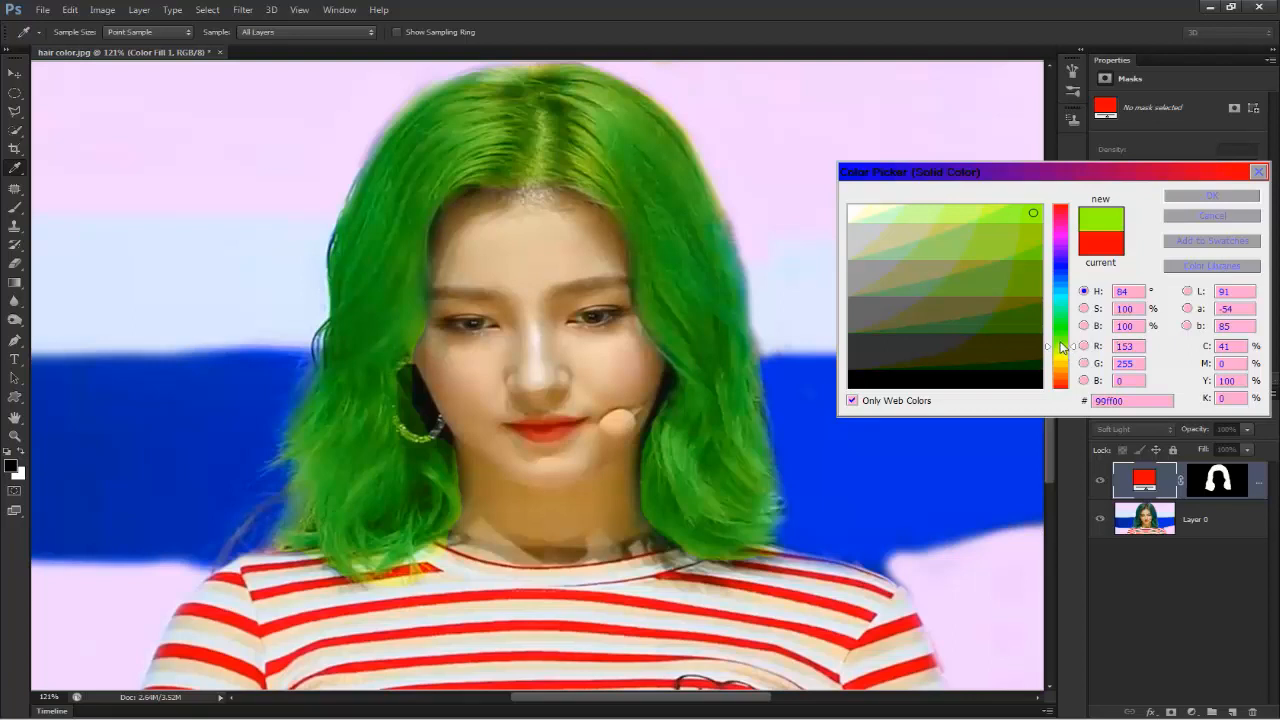
left_click(1210, 198)
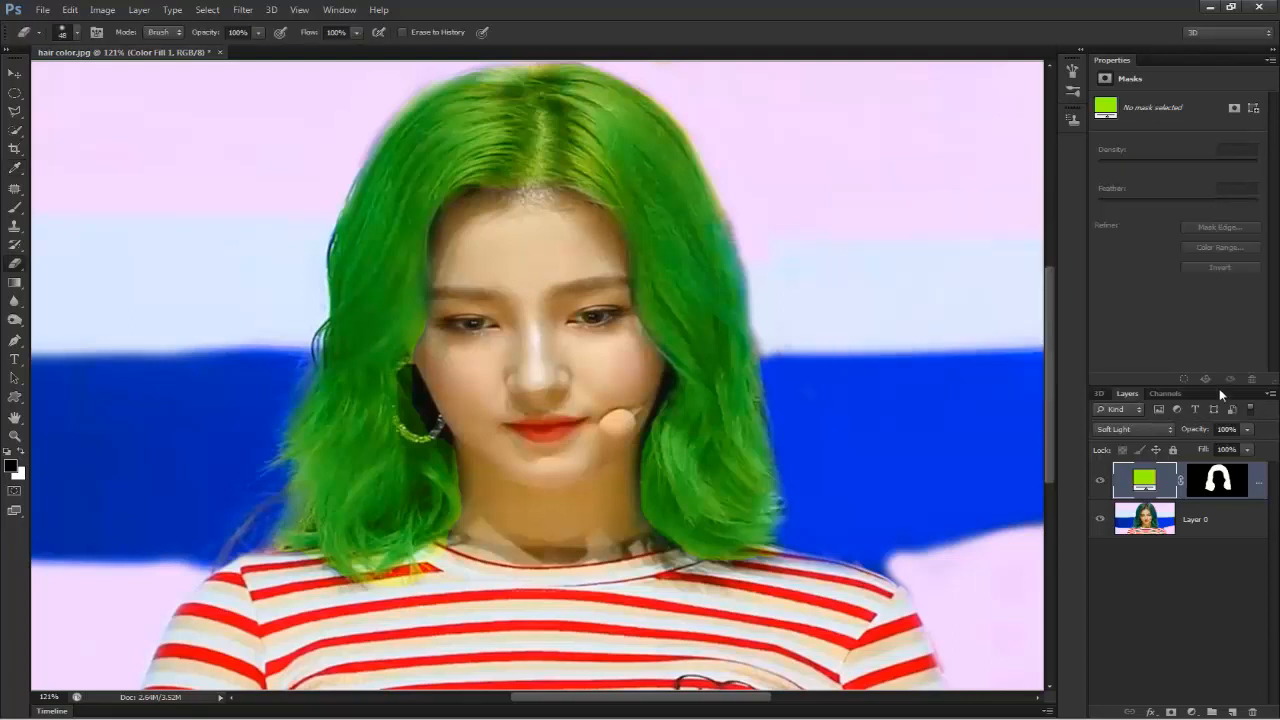
left_click(1228, 485)
key("x")
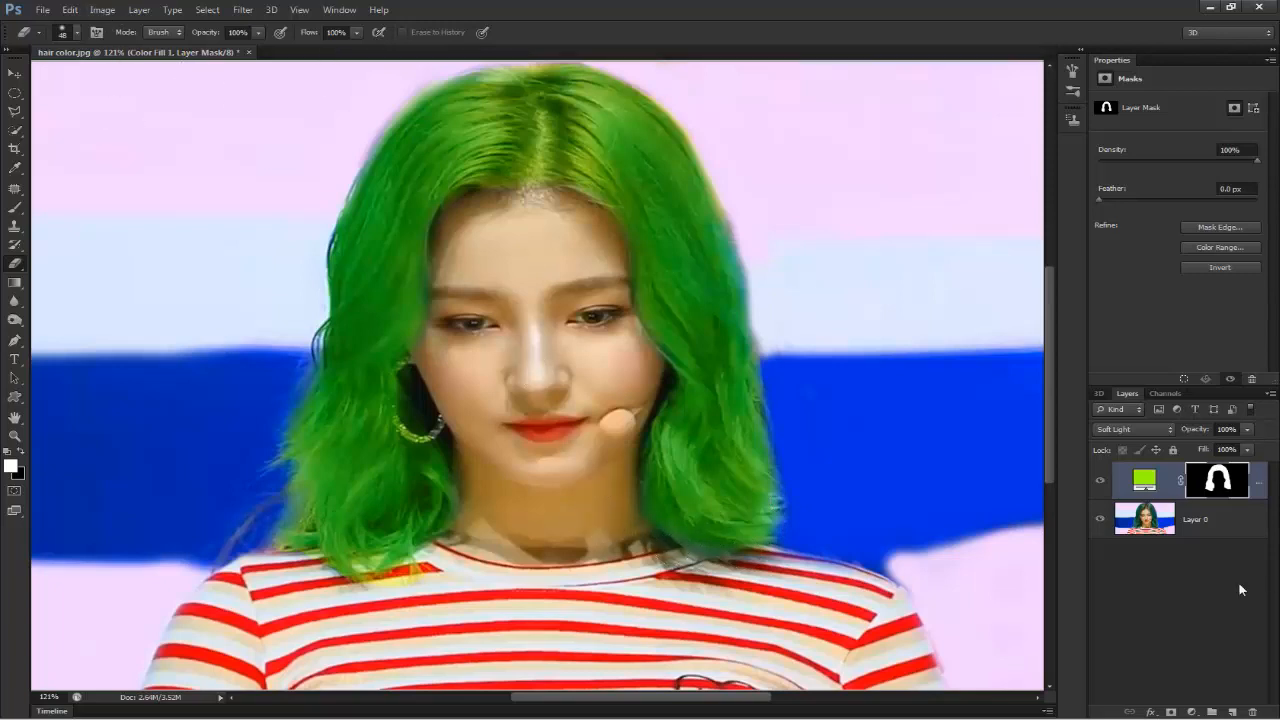
left_click(1150, 522)
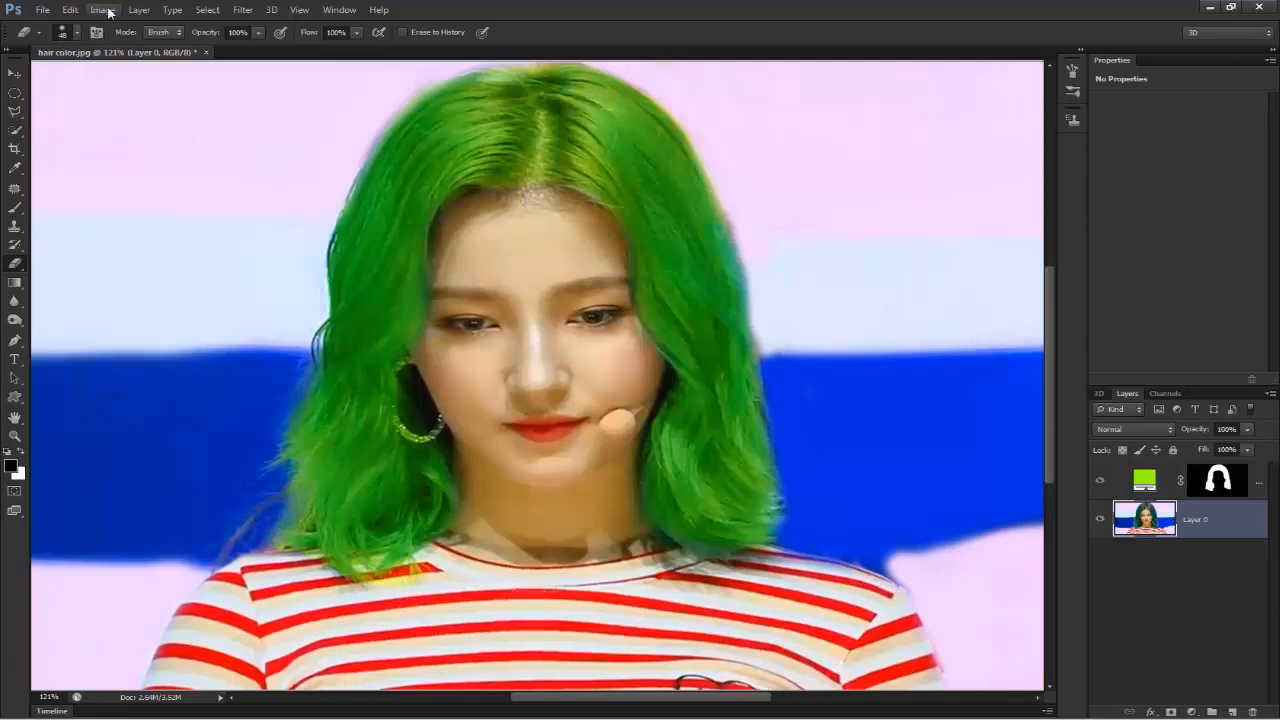
left_click(103, 10)
mouse_move(140, 50)
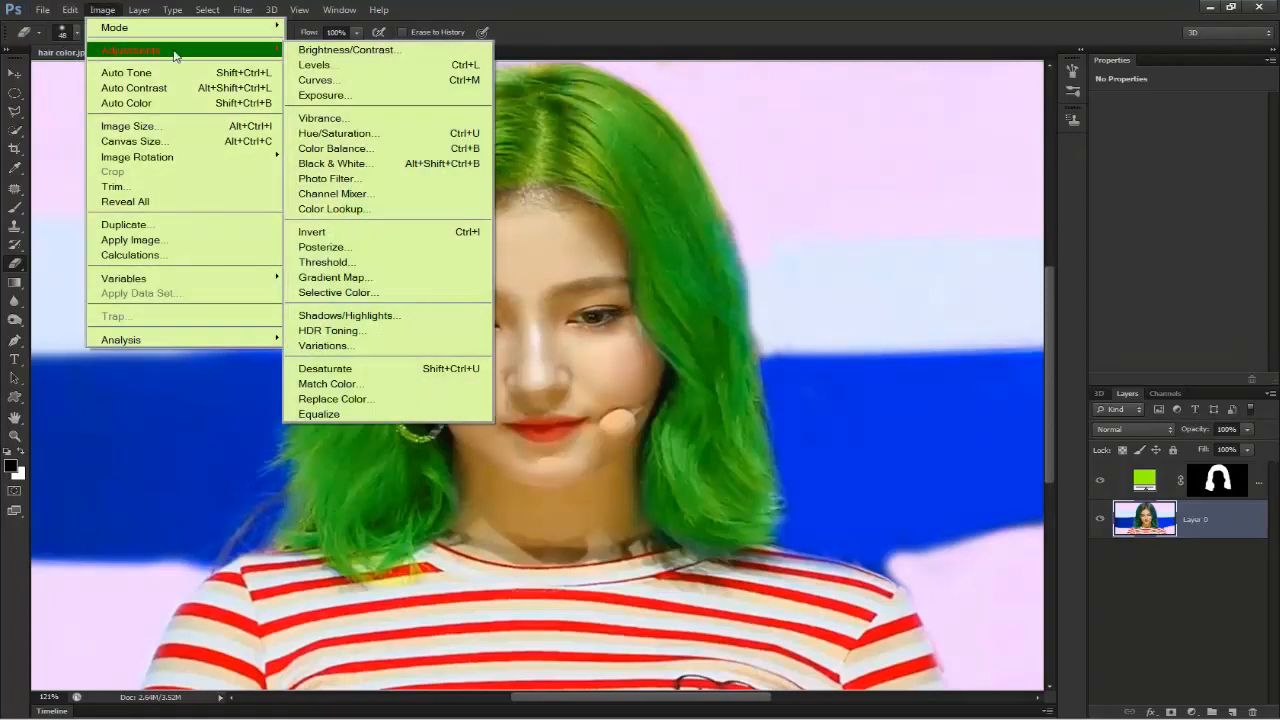
Apply a Levels adjustment to the hair fill layer's mask, with midtones at 0.72 and the shadow and highlight input points moved inward
left_click(1145, 485)
left_click(1230, 484)
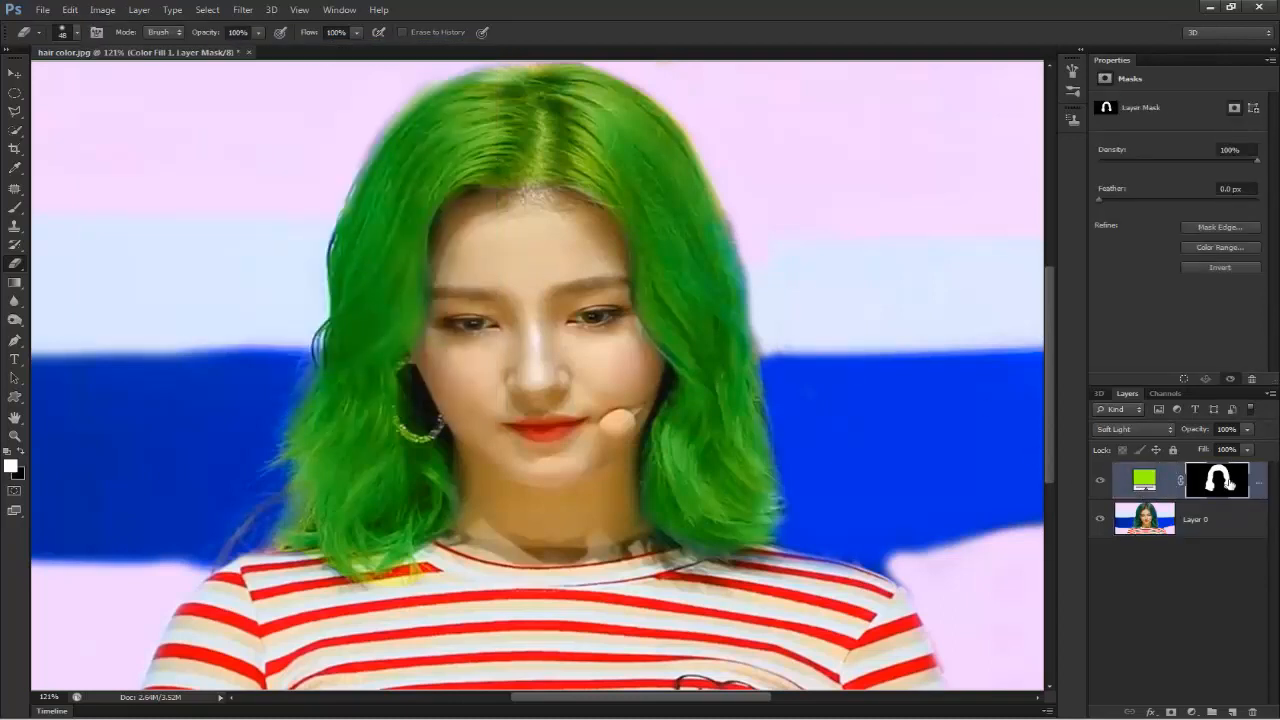
left_click(105, 12)
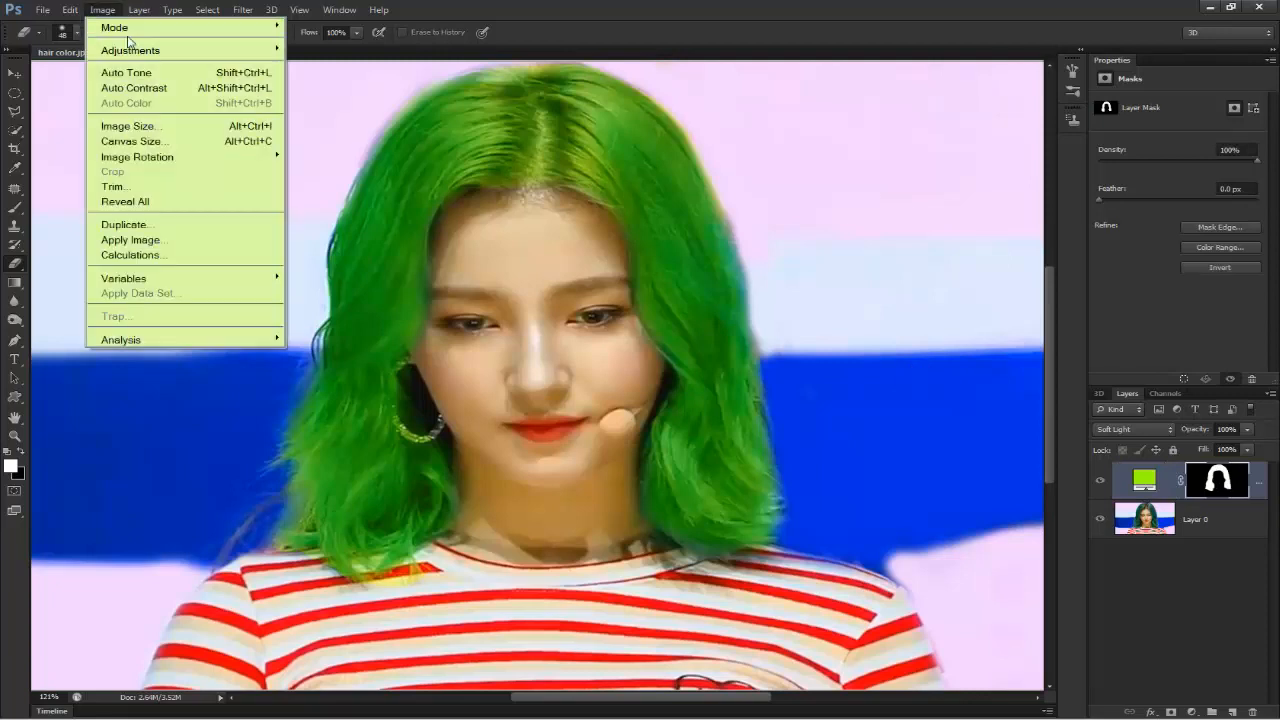
mouse_move(138, 58)
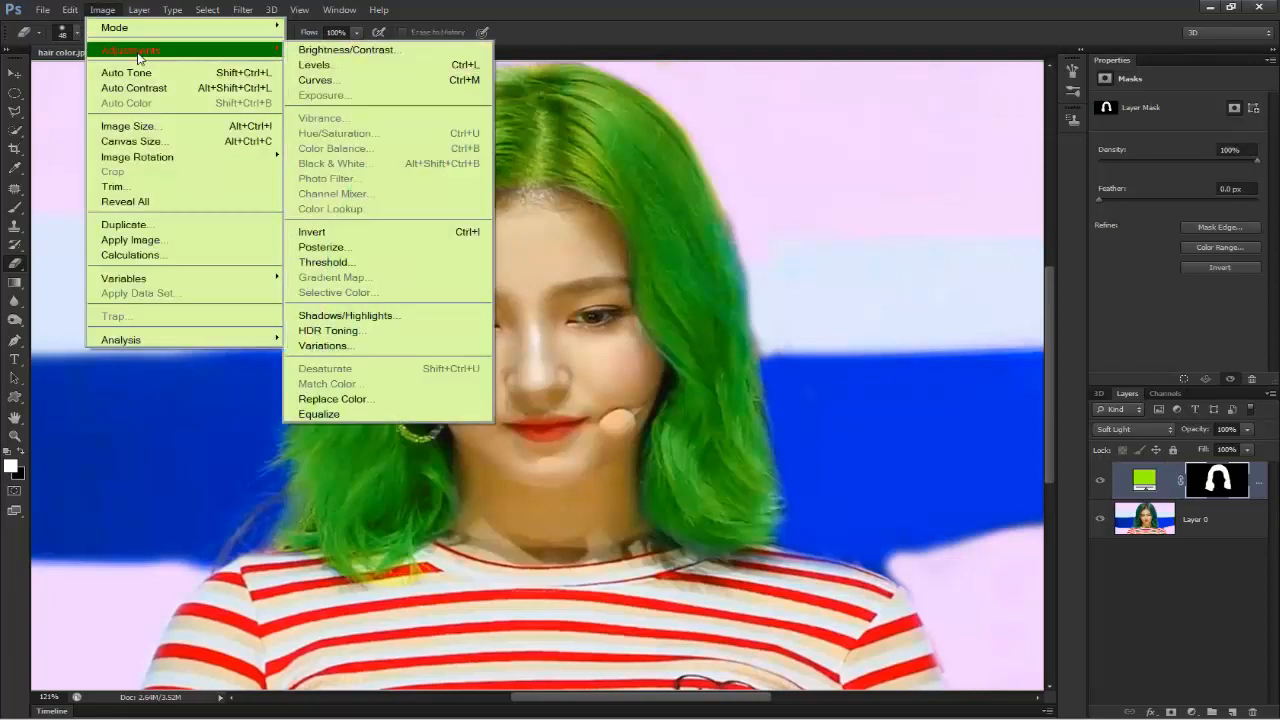
left_click(330, 66)
mouse_move(984, 358)
left_mouse_down()
mouse_move(943, 360)
mouse_move(1001, 353)
mouse_move(898, 366)
mouse_move(1004, 363)
left_mouse_up()
left_click_drag(1082, 358, 975, 390)
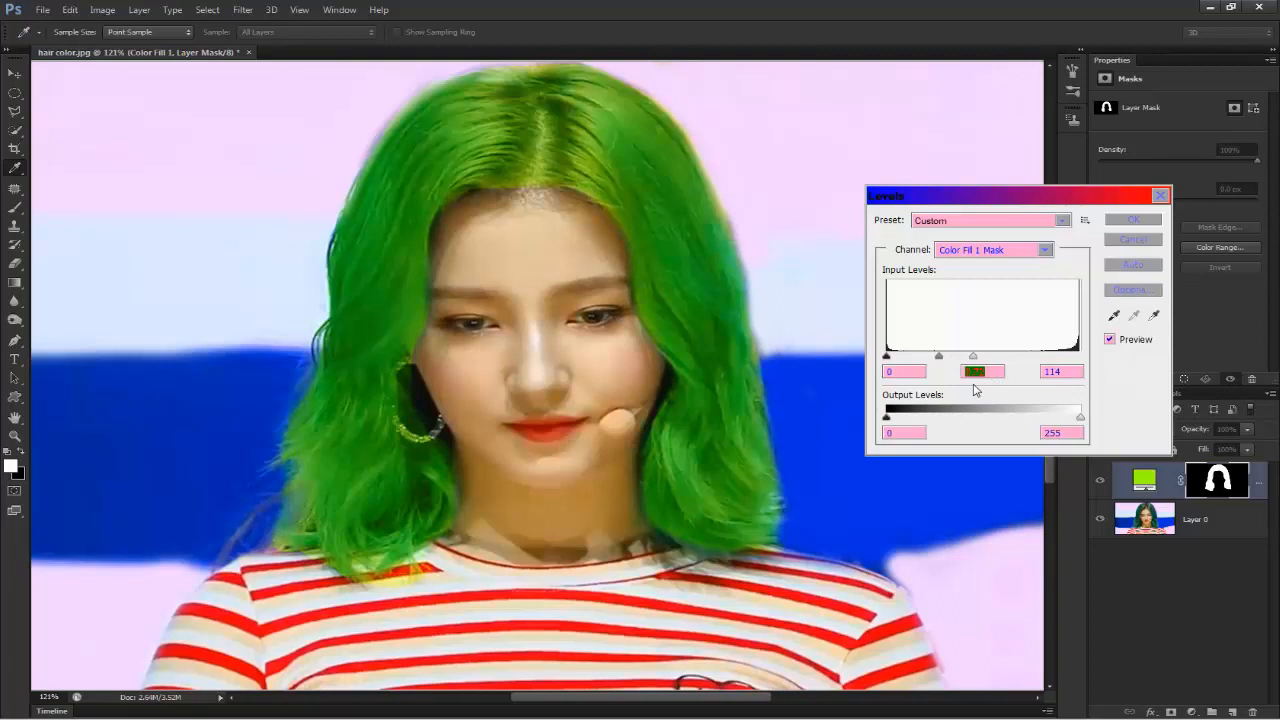
mouse_move(975, 390)
left_mouse_down()
mouse_move(997, 391)
mouse_move(955, 397)
mouse_move(991, 388)
left_mouse_up()
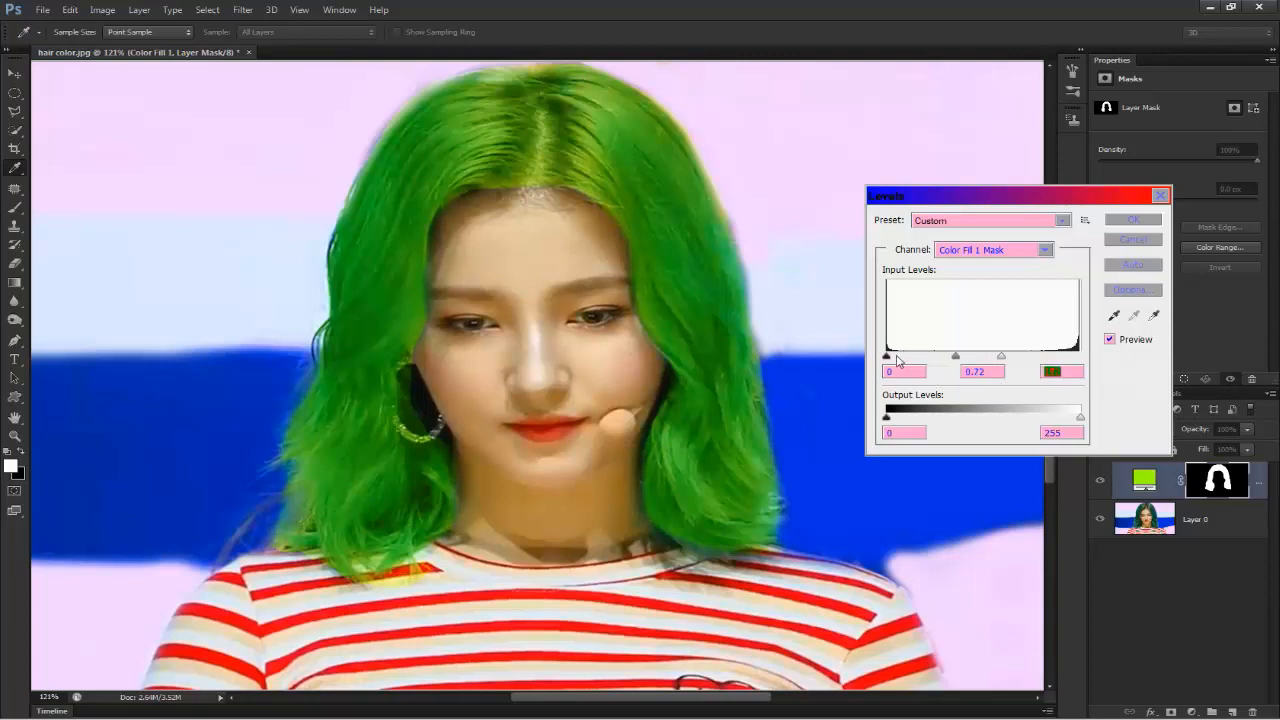
left_click_drag(884, 357, 927, 357)
left_click(1143, 220)
key("e")
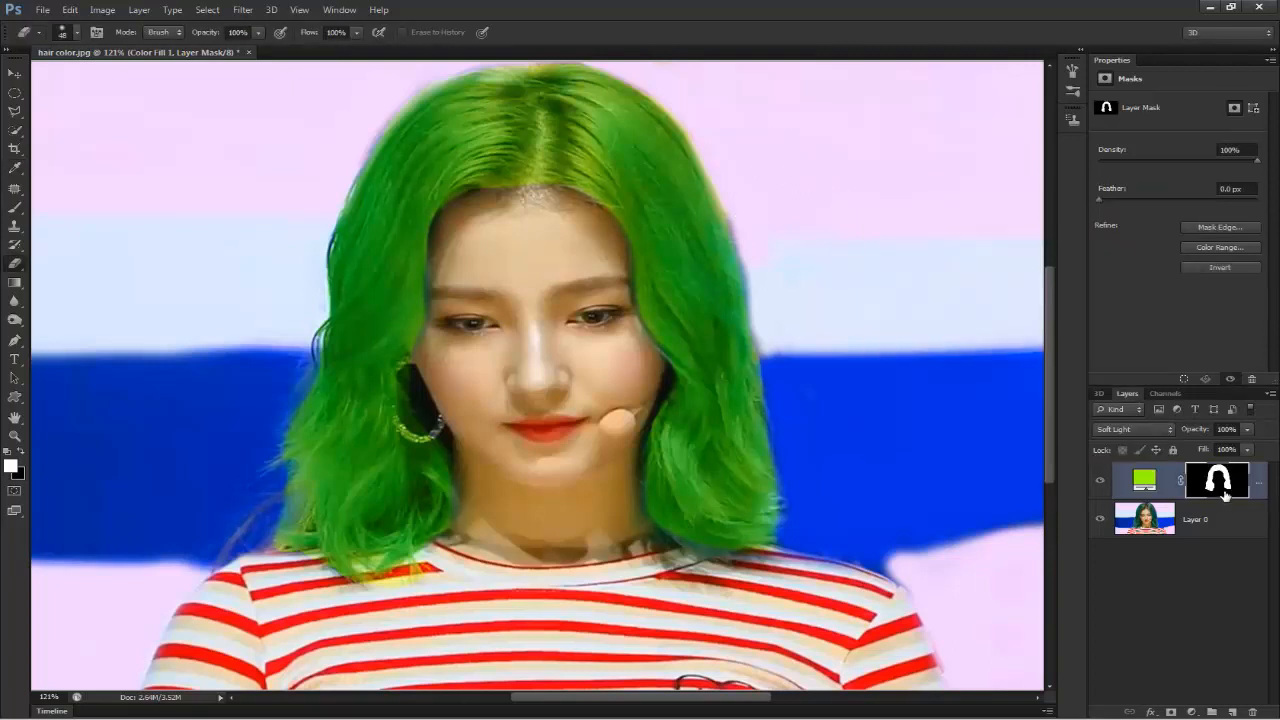
Brighten the hair on Layer 0 with Dodge tool strokes, and set the layer's blend mode to Soft Light
key("v")
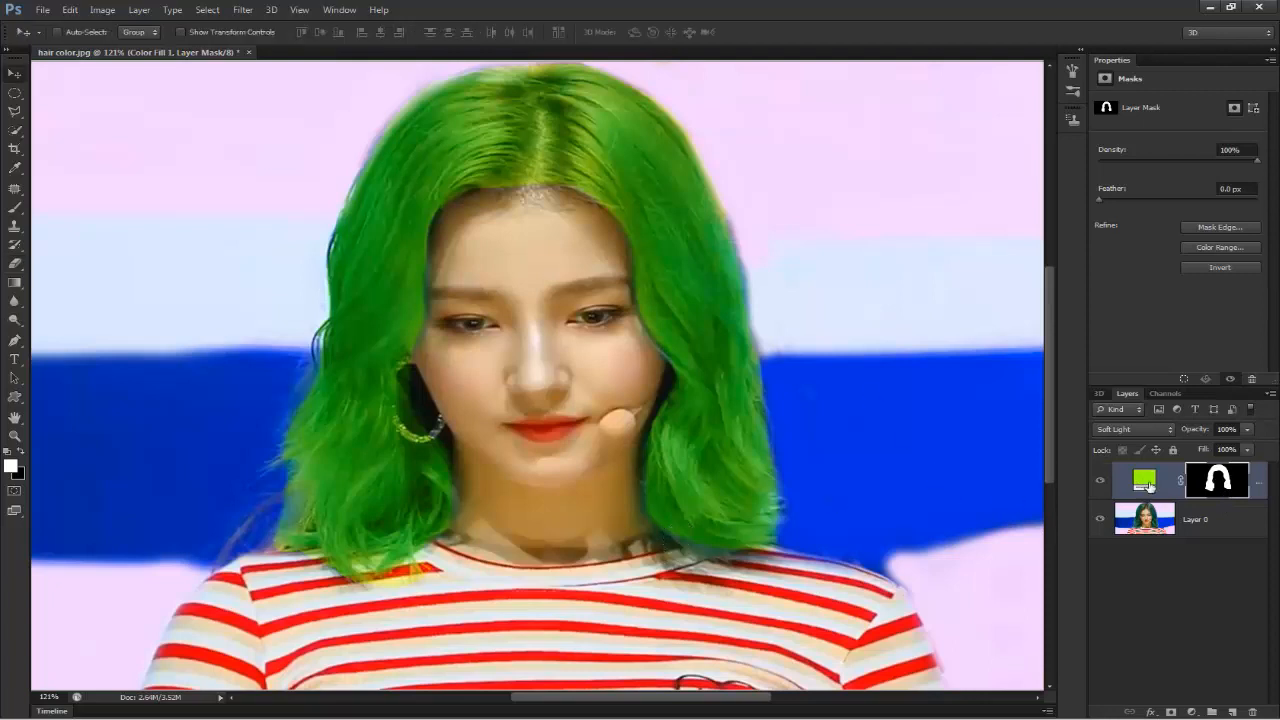
left_click(1162, 526)
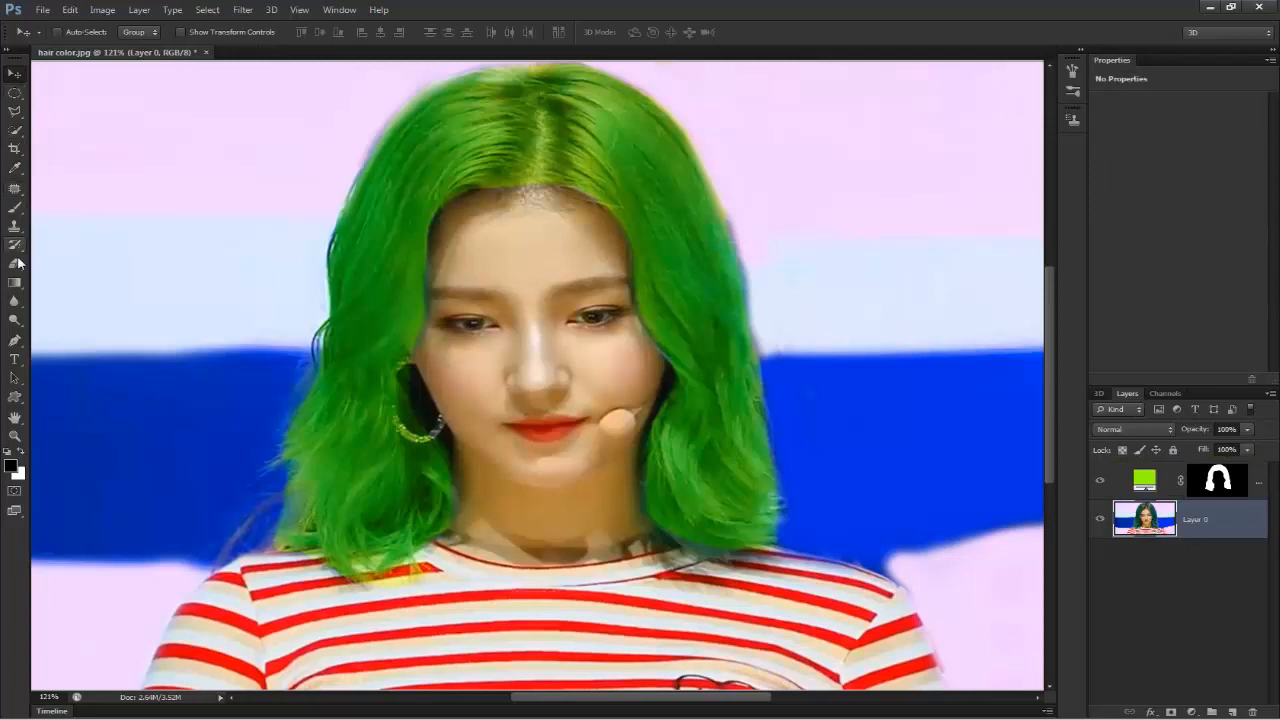
left_click(14, 320)
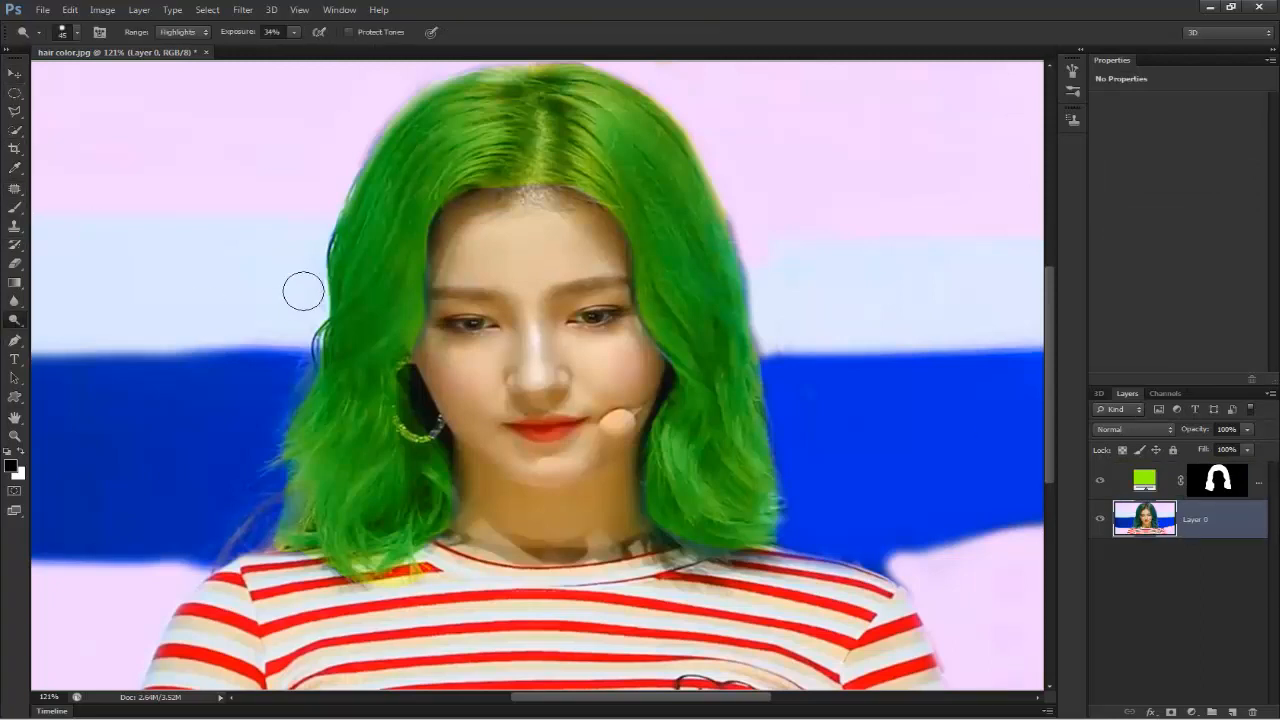
mouse_move(492, 137)
left_mouse_down()
mouse_move(517, 87)
mouse_move(446, 107)
mouse_move(482, 126)
mouse_move(431, 158)
mouse_move(498, 143)
mouse_move(441, 186)
mouse_move(570, 104)
mouse_move(607, 121)
mouse_move(581, 90)
mouse_move(636, 117)
mouse_move(589, 118)
mouse_move(610, 133)
mouse_move(600, 141)
mouse_move(629, 182)
mouse_move(608, 160)
mouse_move(661, 244)
mouse_move(664, 266)
mouse_move(648, 241)
mouse_move(676, 330)
mouse_move(707, 379)
mouse_move(691, 437)
mouse_move(700, 493)
mouse_move(739, 416)
mouse_move(729, 345)
mouse_move(758, 475)
mouse_move(745, 530)
mouse_move(690, 538)
mouse_move(665, 487)
mouse_move(671, 437)
mouse_move(666, 465)
mouse_move(702, 507)
left_mouse_up()
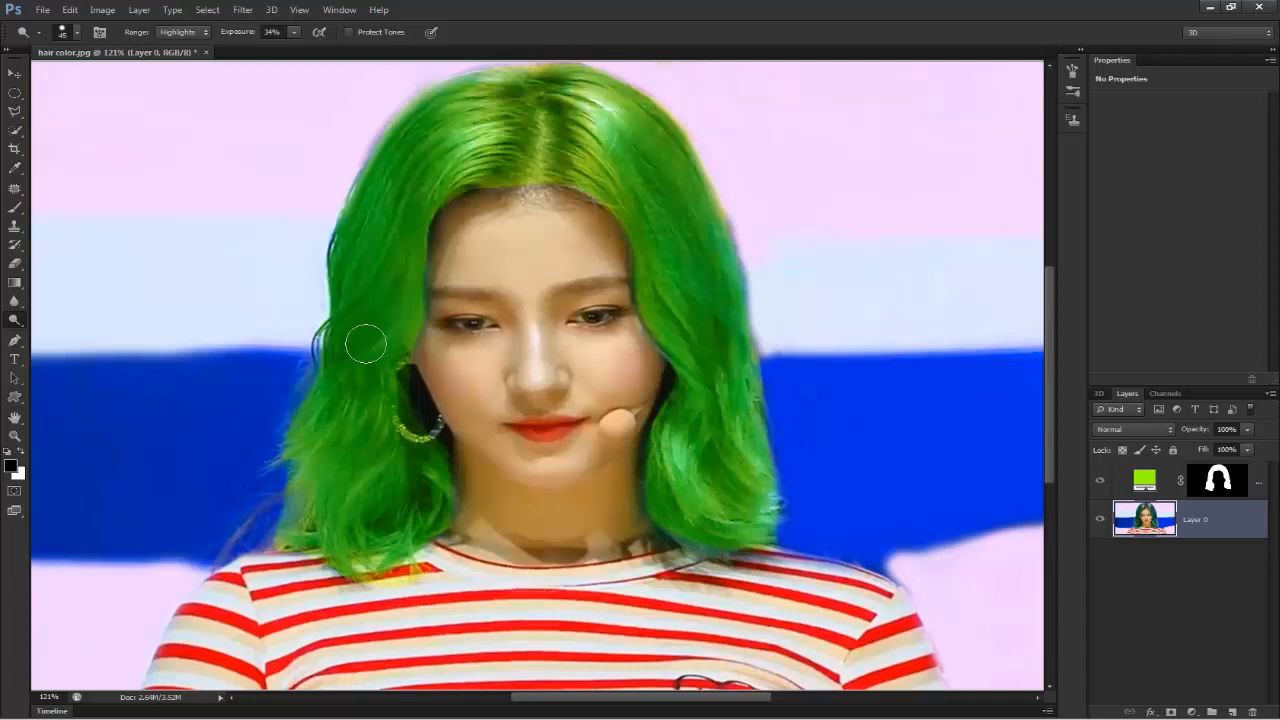
mouse_move(377, 325)
left_mouse_down()
mouse_move(376, 278)
mouse_move(329, 352)
mouse_move(370, 321)
mouse_move(354, 384)
mouse_move(325, 446)
mouse_move(304, 457)
mouse_move(330, 344)
mouse_move(350, 316)
mouse_move(328, 384)
mouse_move(354, 230)
mouse_move(351, 401)
mouse_move(399, 464)
mouse_move(397, 497)
mouse_move(352, 527)
mouse_move(401, 439)
mouse_move(427, 479)
mouse_move(416, 529)
mouse_move(322, 428)
left_mouse_up()
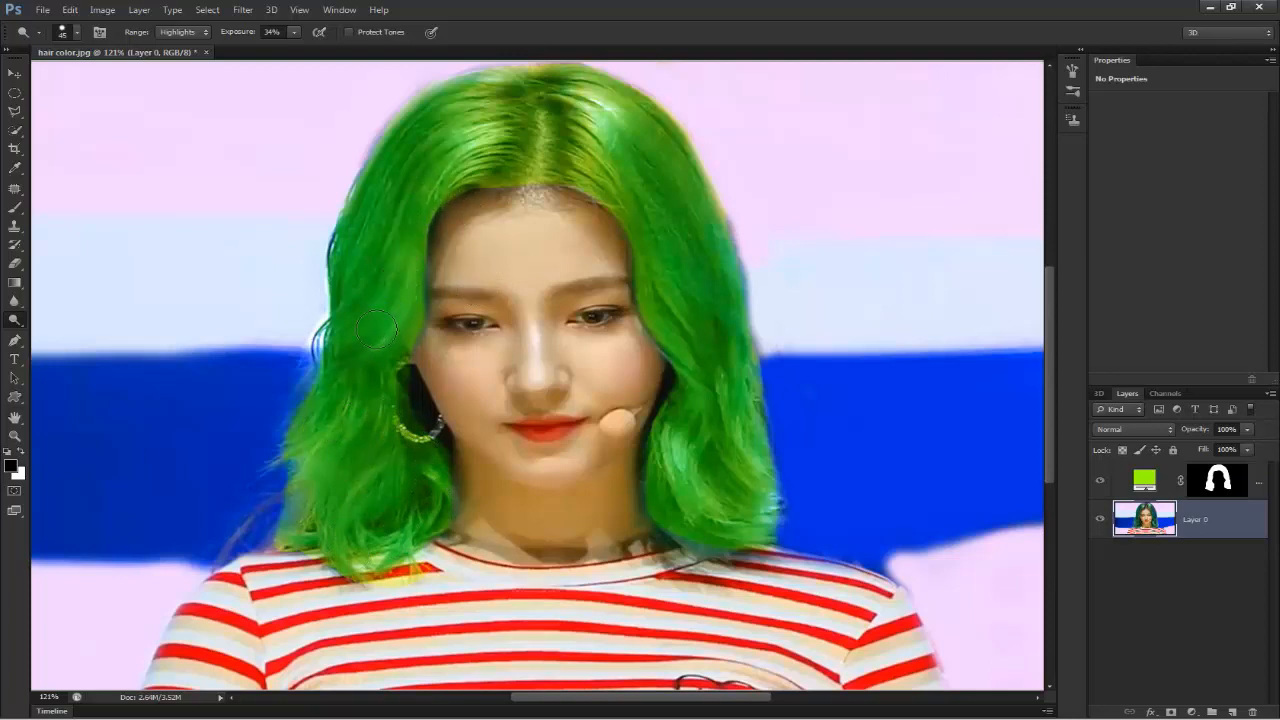
mouse_move(594, 174)
left_mouse_down()
mouse_move(641, 225)
mouse_move(672, 329)
mouse_move(656, 185)
mouse_move(714, 331)
mouse_move(719, 309)
left_mouse_up()
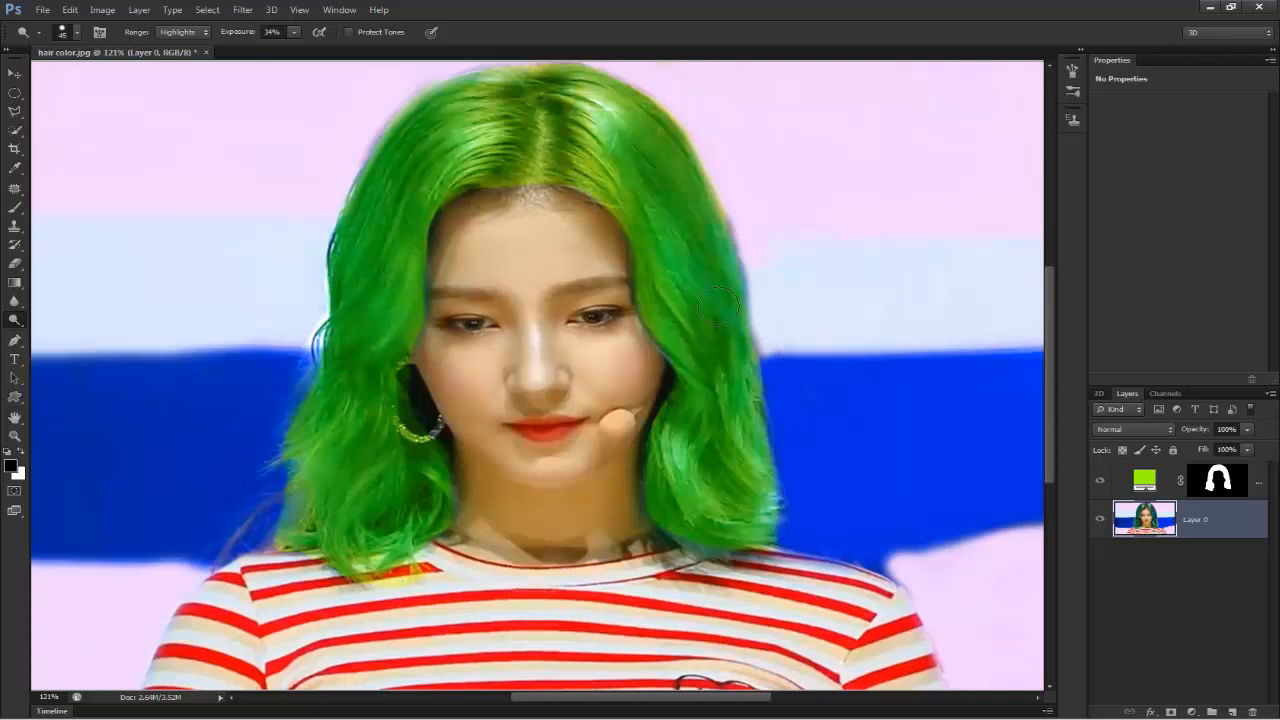
left_click_drag(639, 134, 695, 265)
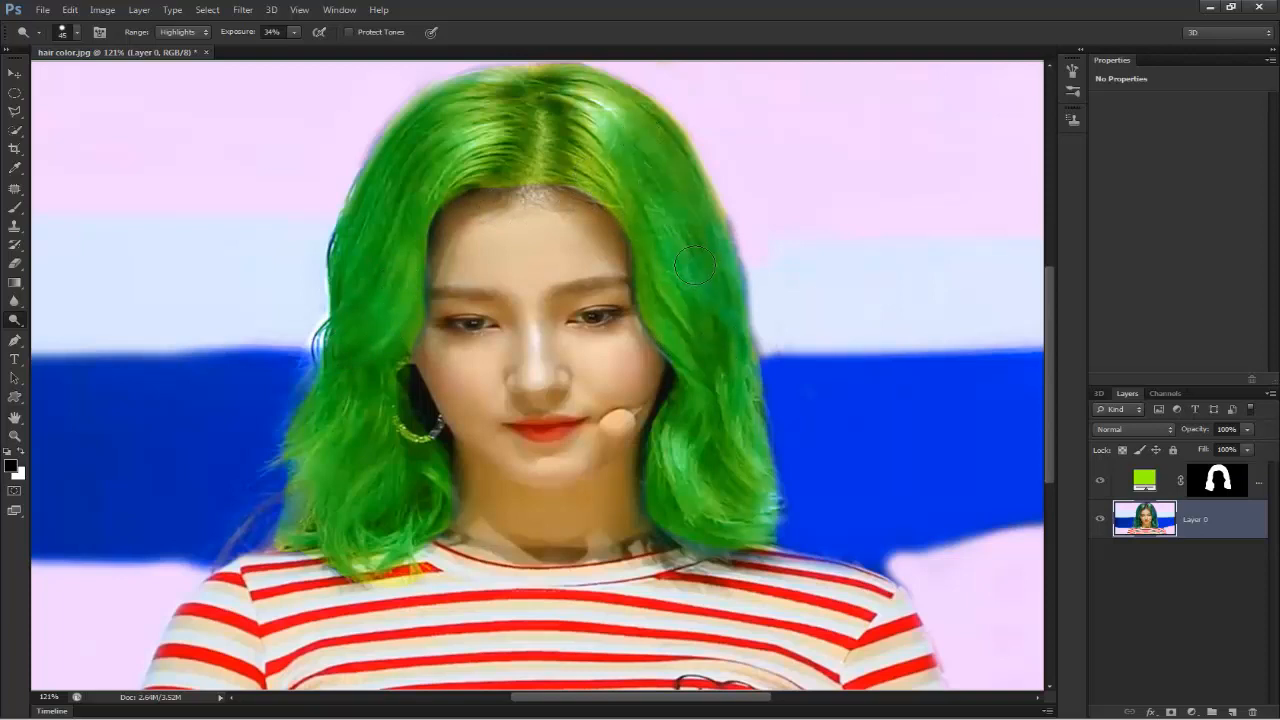
mouse_move(601, 111)
left_mouse_down()
mouse_move(590, 92)
mouse_move(600, 111)
left_mouse_up()
left_click(1150, 428)
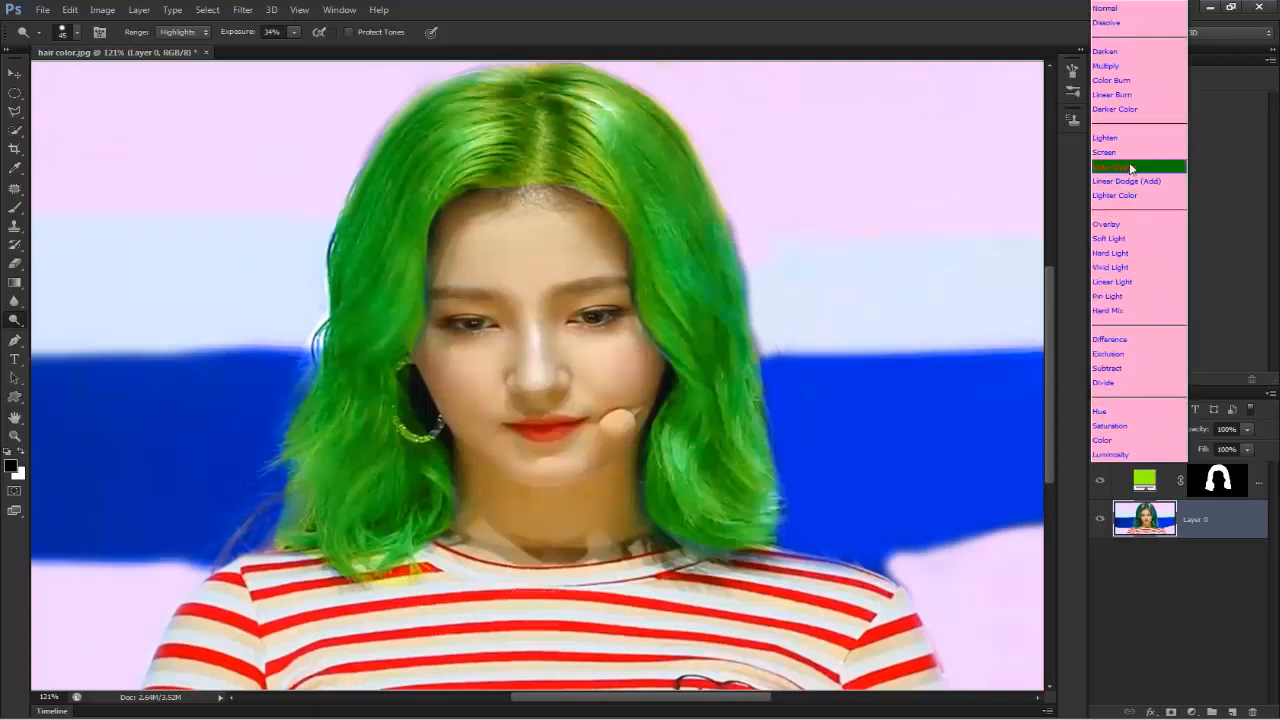
left_click(1115, 238)
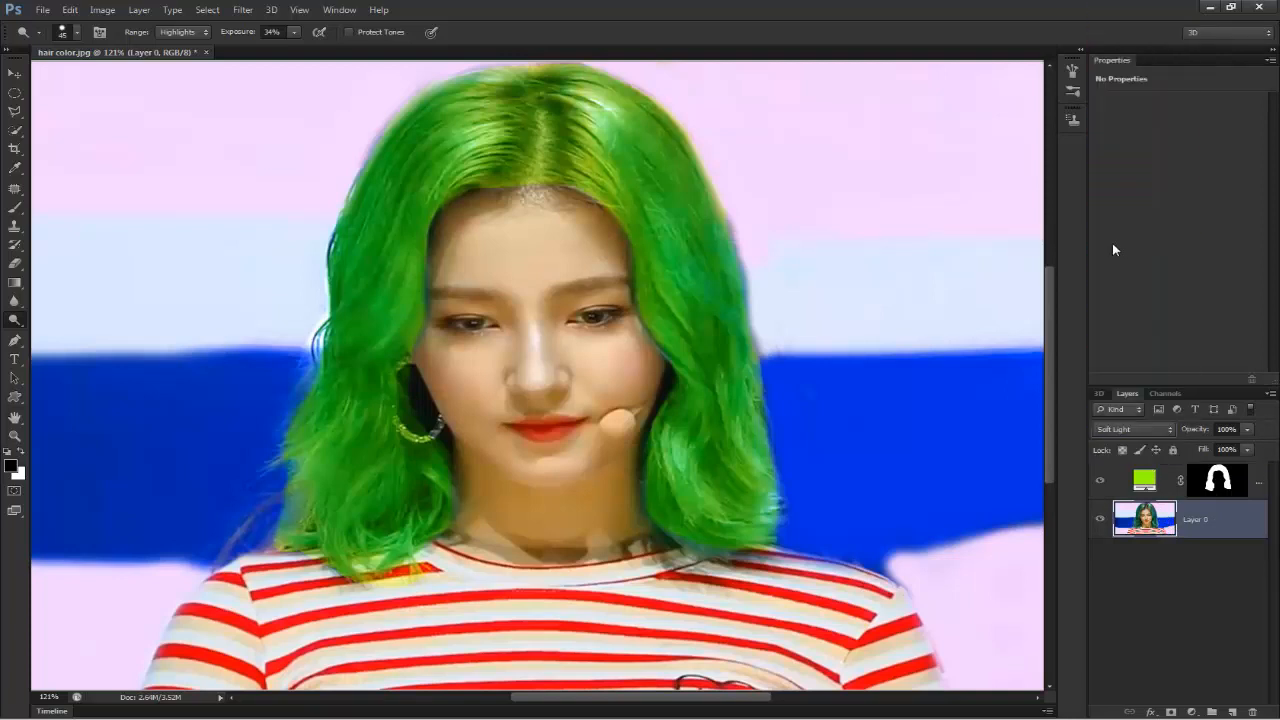
left_click(1153, 494)
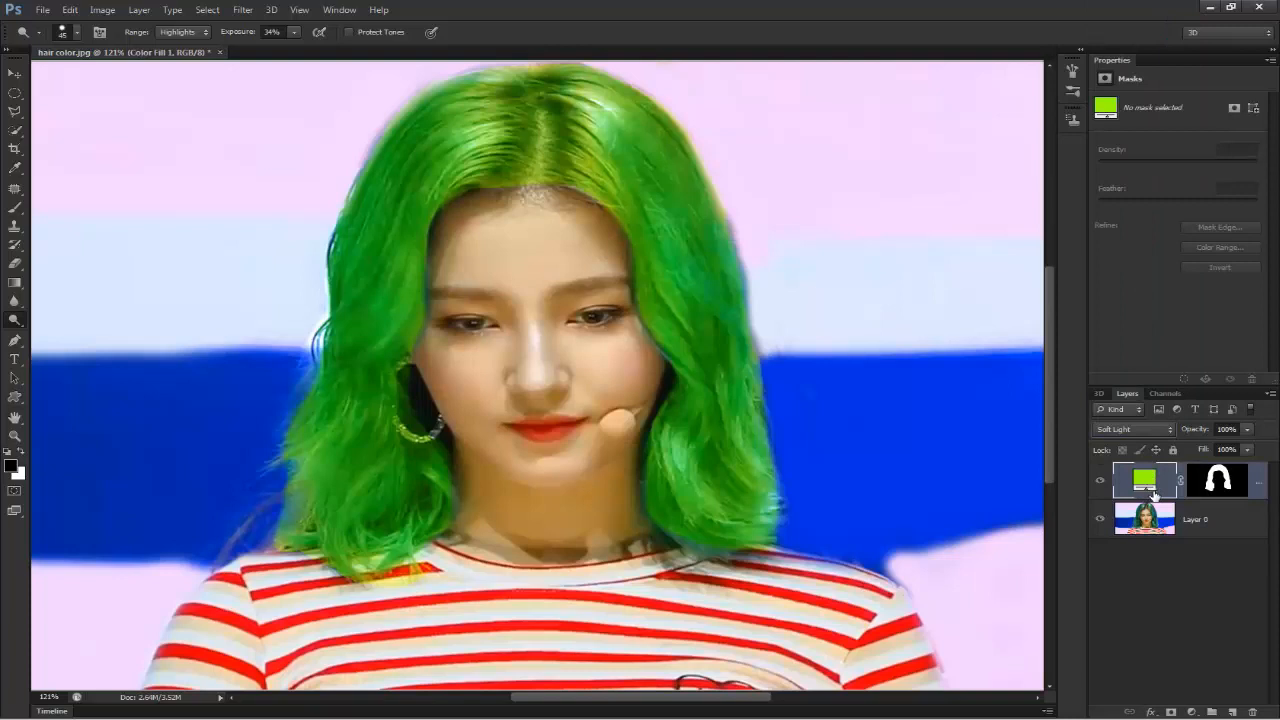
left_click(1214, 497)
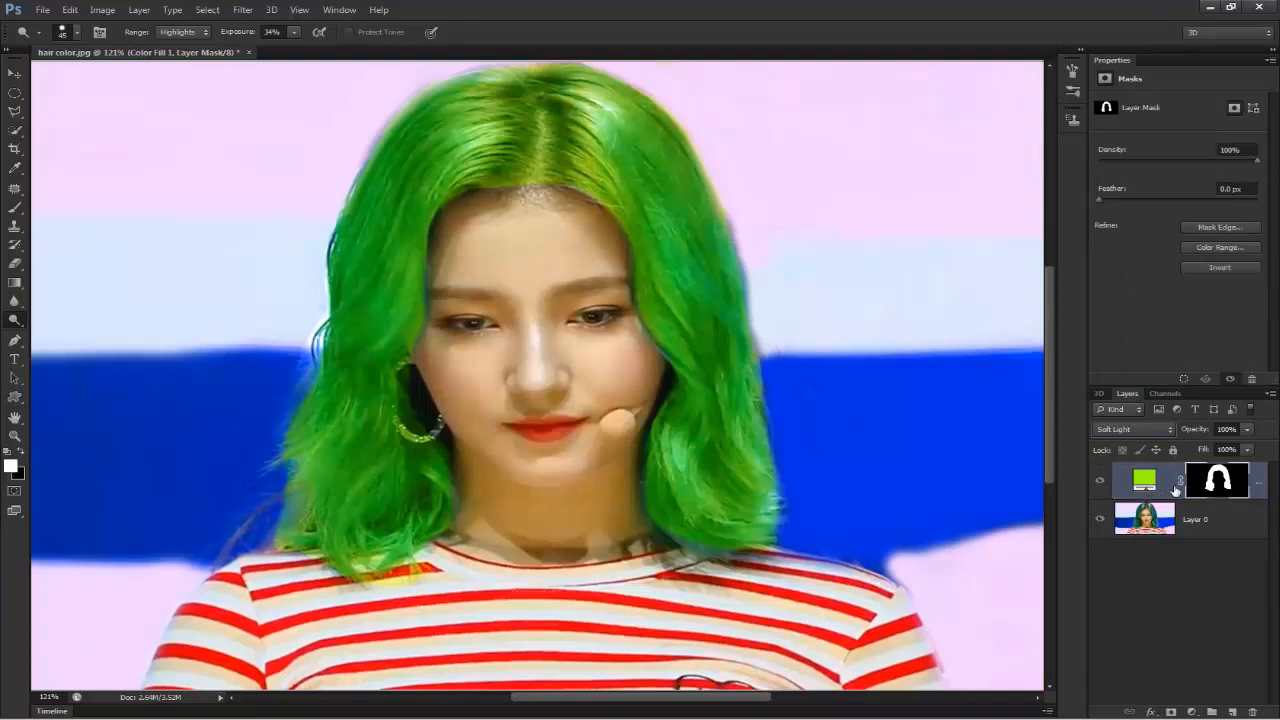
left_click(1157, 503)
left_click(1153, 521)
left_click(1149, 490)
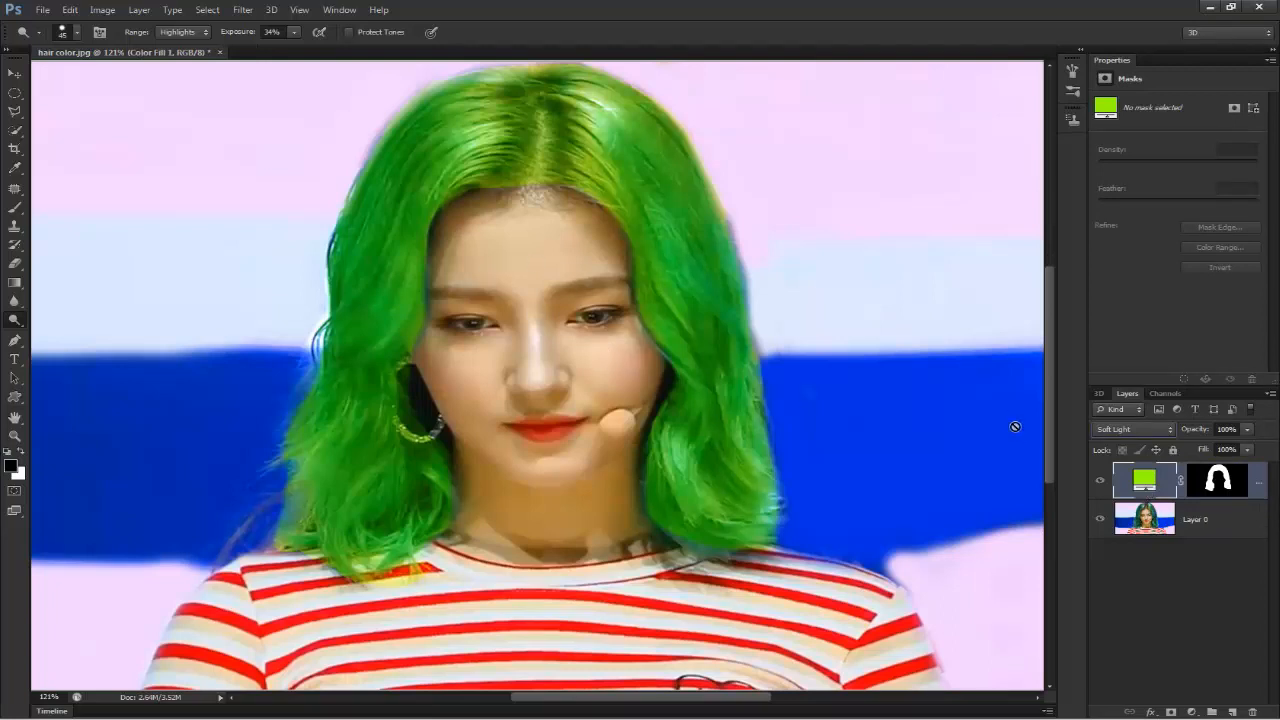
left_click(1171, 520)
left_click(1151, 488)
left_click(1157, 521)
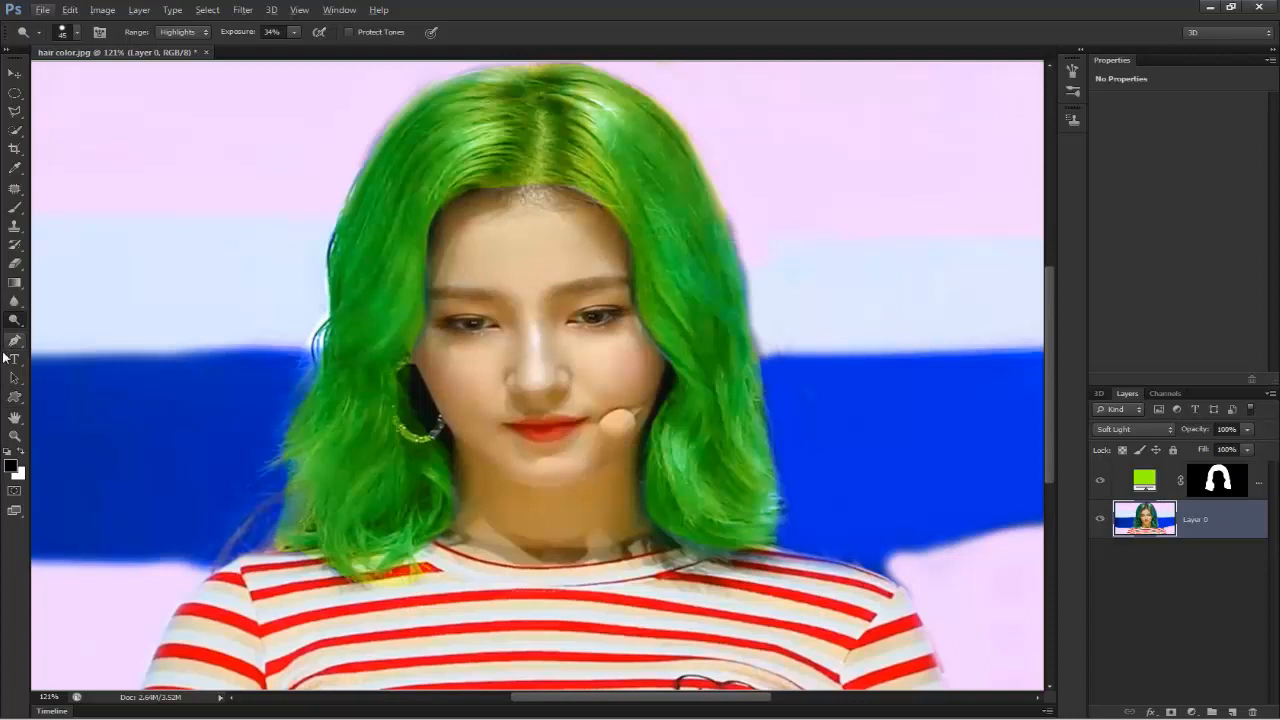
Examine the recoloured hair with the whole image in view
left_click(14, 438)
mouse_move(296, 401)
left_mouse_down()
mouse_move(360, 405)
mouse_move(266, 403)
mouse_move(289, 405)
left_mouse_up()
scroll(289, 405, "down", 2)
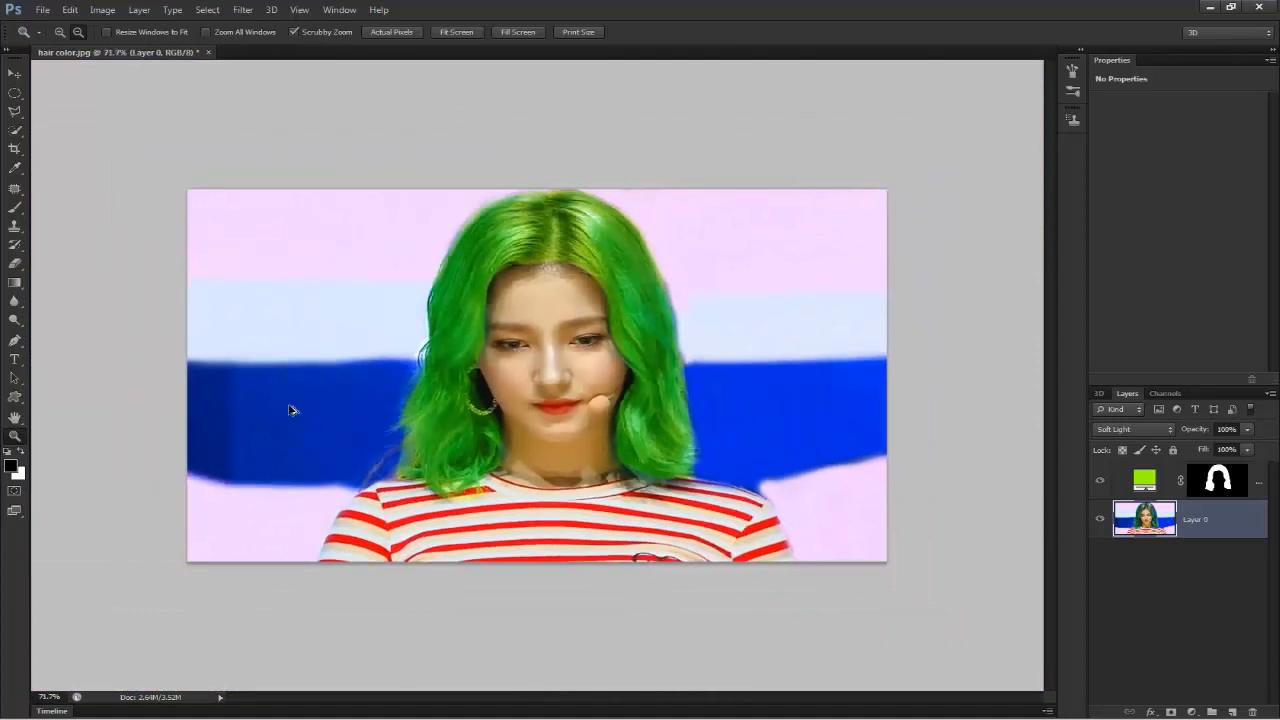
scroll(289, 410, "up", 3)
scroll(289, 410, "down", 3)
left_click(10, 74)
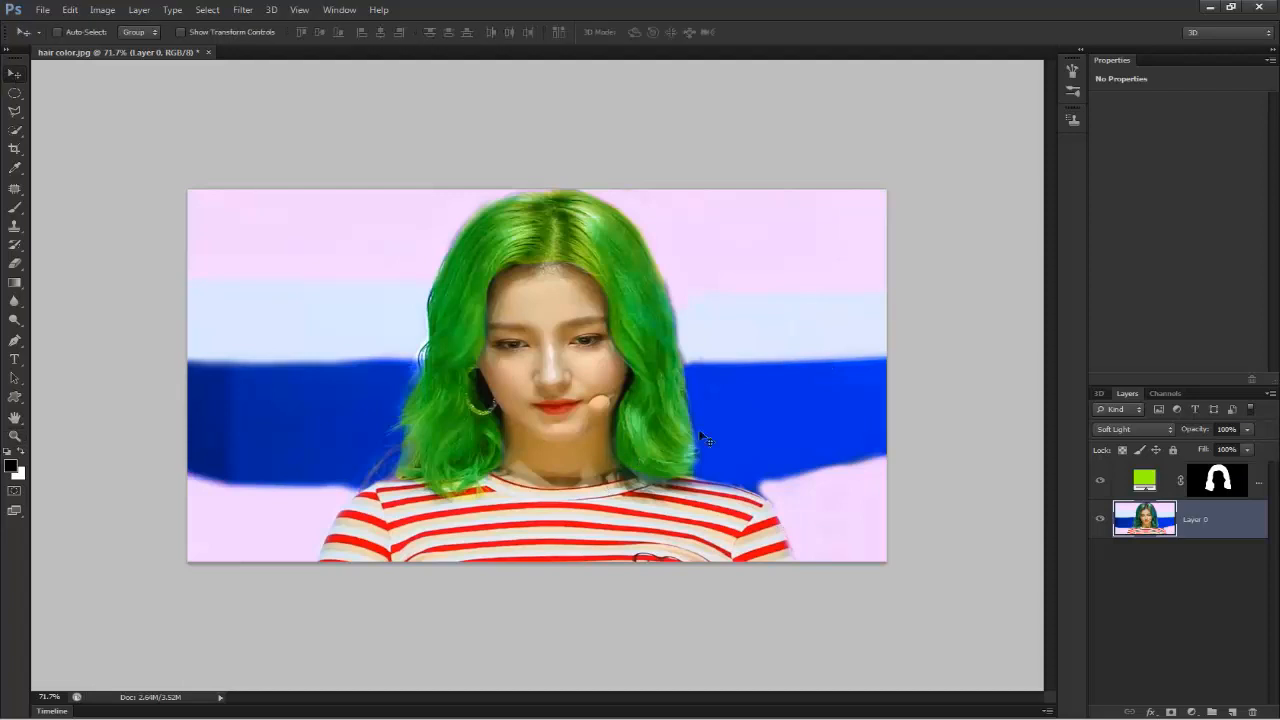